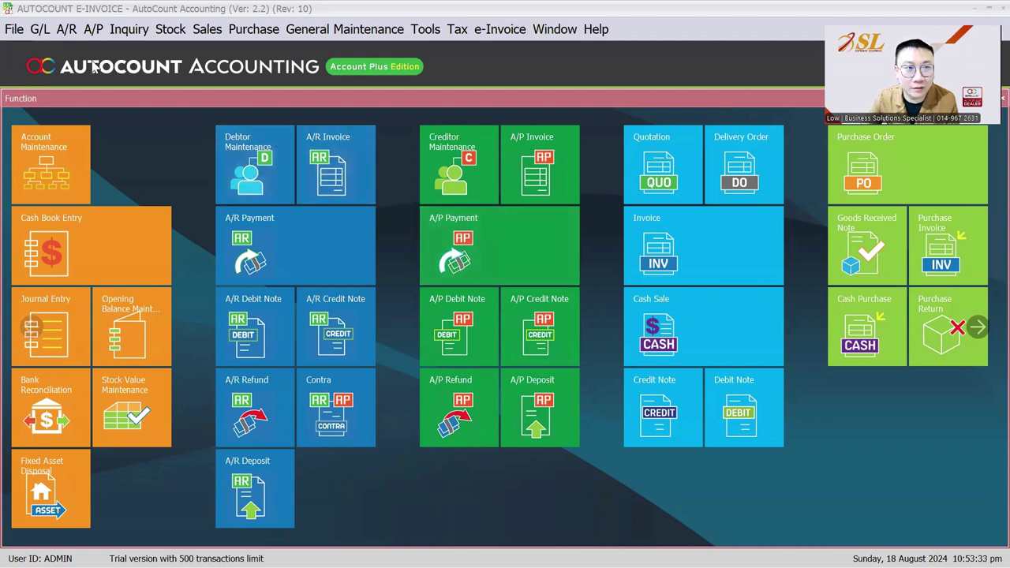
# Assign the first JS RESTORAN tax entity to the STANDARD E-INVOICE debtor and save the debtor account
pyautogui.click(66, 29)
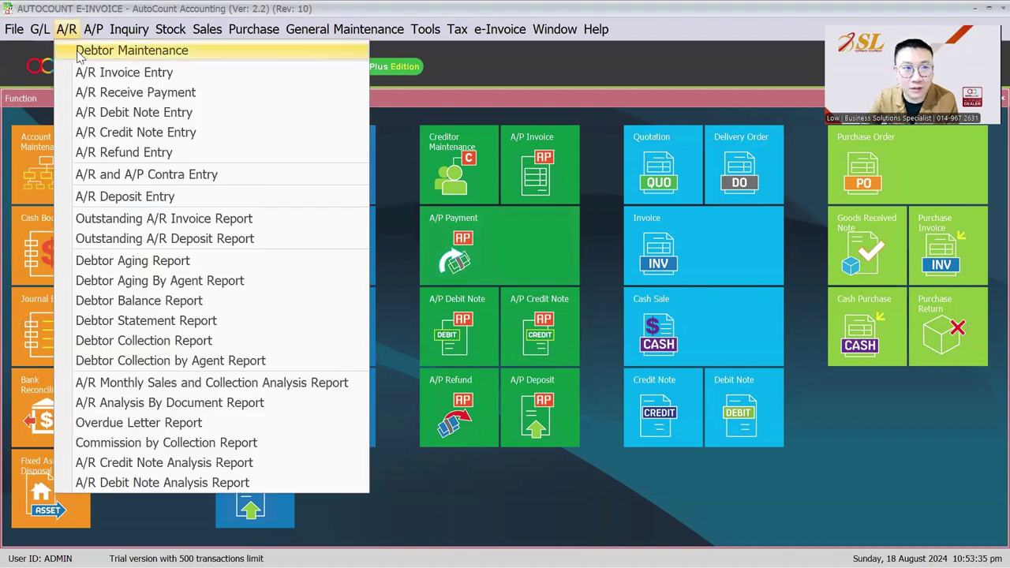
pyautogui.click(80, 54)
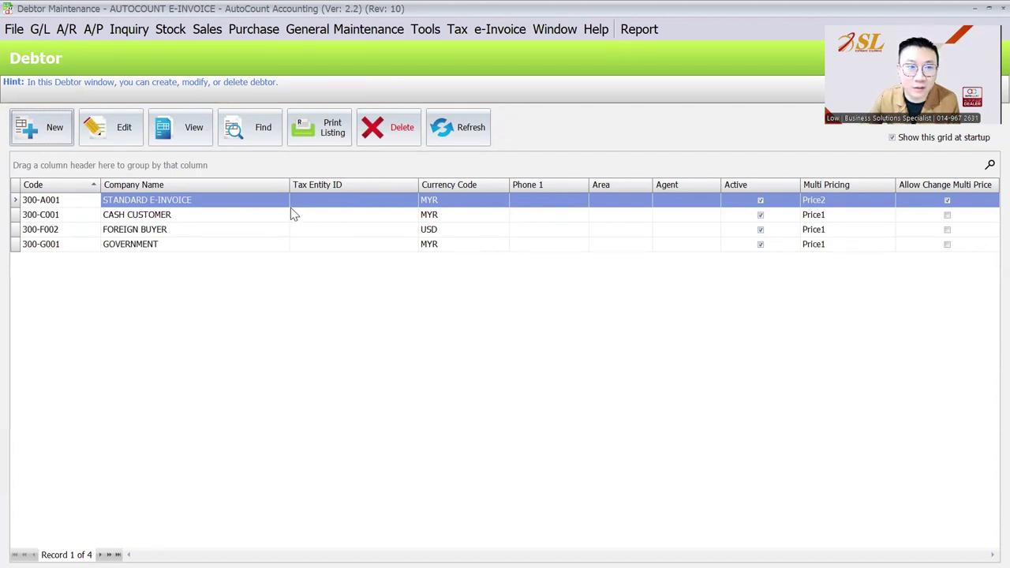
pyautogui.click(134, 200)
pyautogui.click(104, 132)
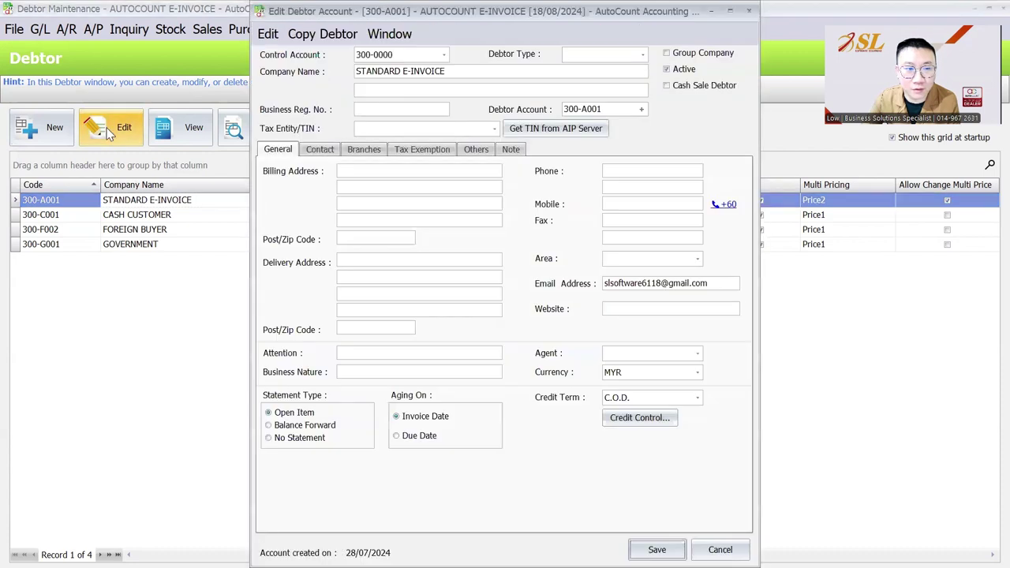
pyautogui.click(453, 129)
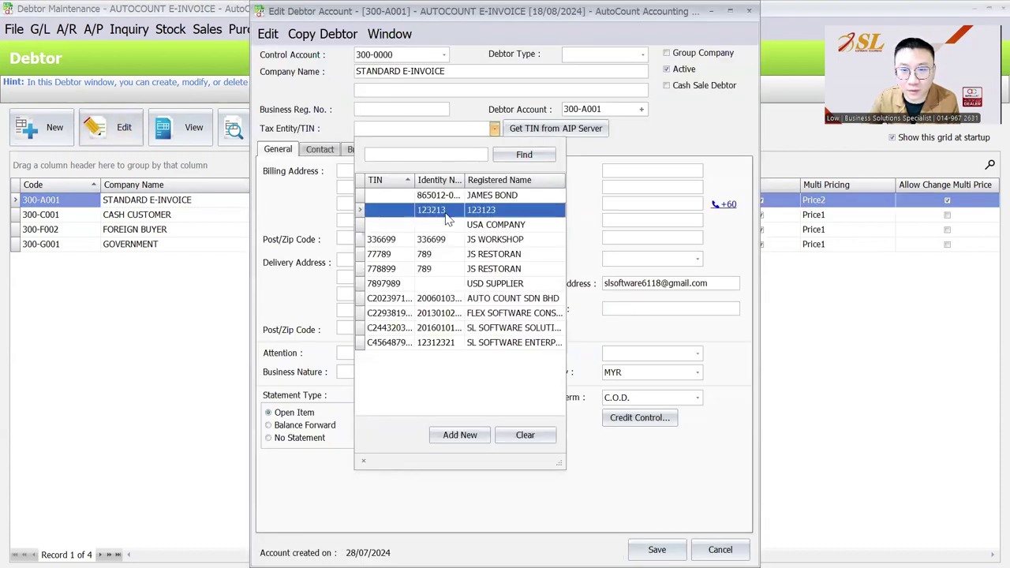
pyautogui.click(446, 254)
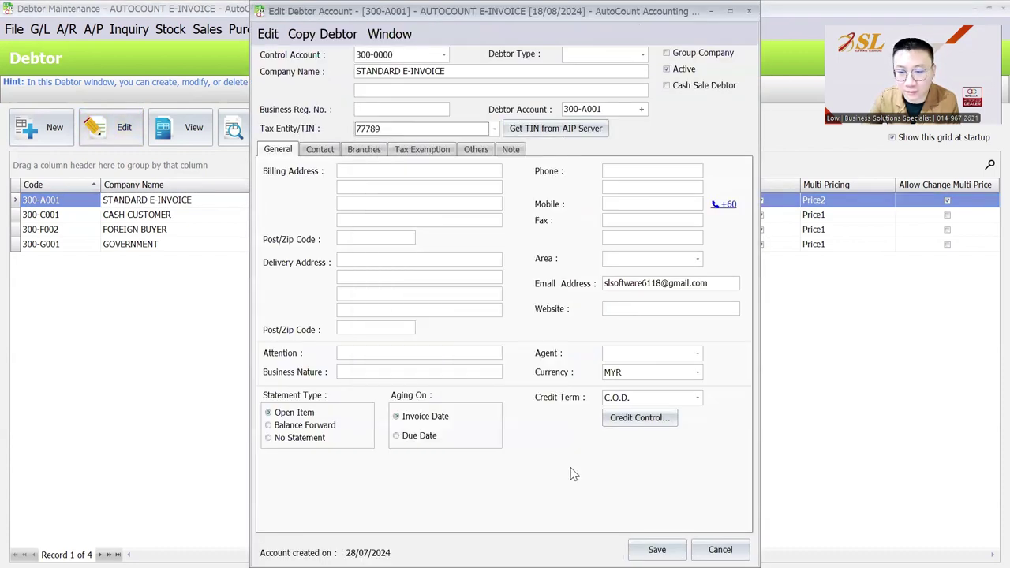
pyautogui.click(655, 549)
# Create a new sales invoice for the STANDARD E-INVOICE debtor
pyautogui.click(207, 29)
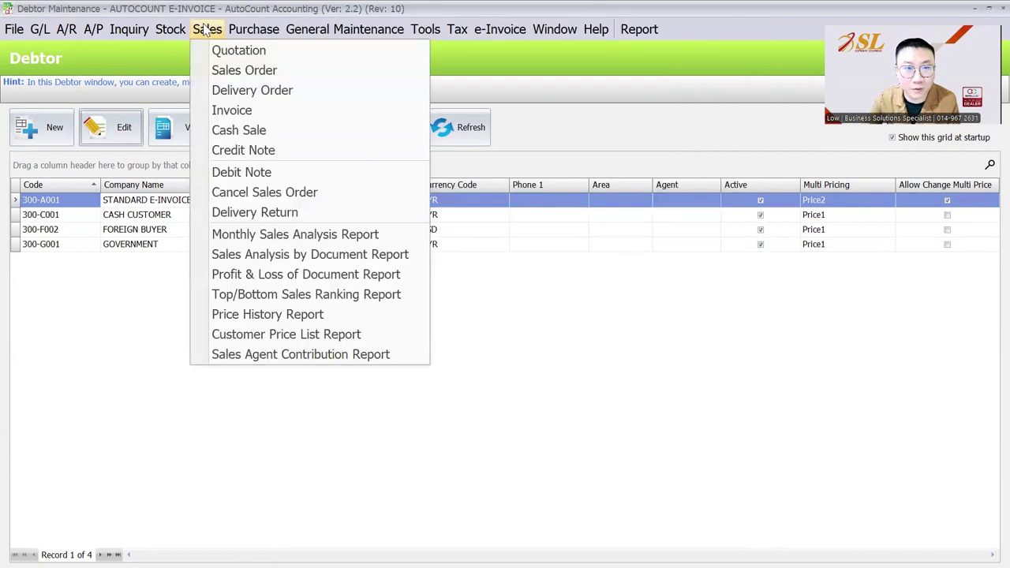
pyautogui.click(232, 108)
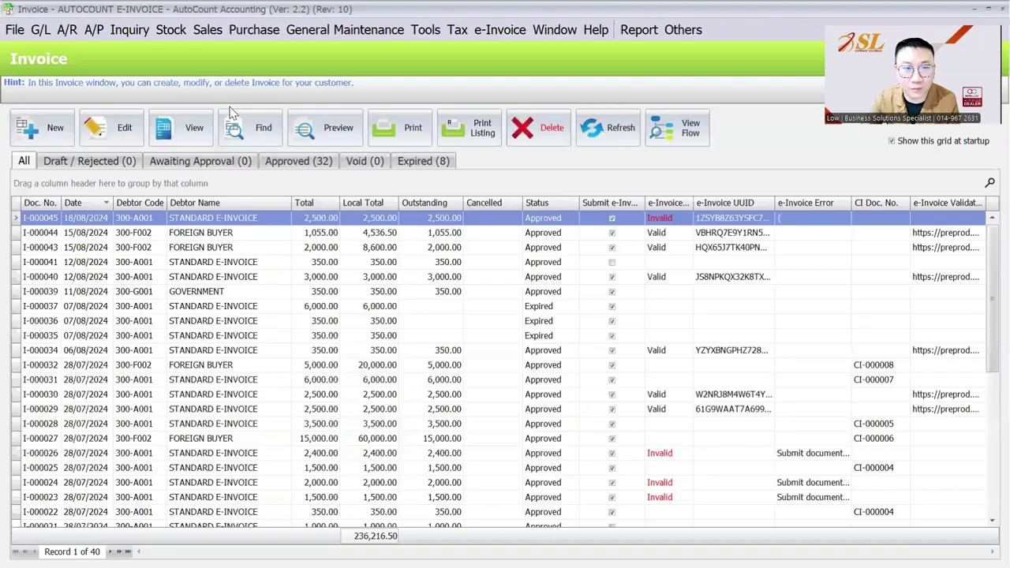
pyautogui.click(63, 133)
pyautogui.click(200, 213)
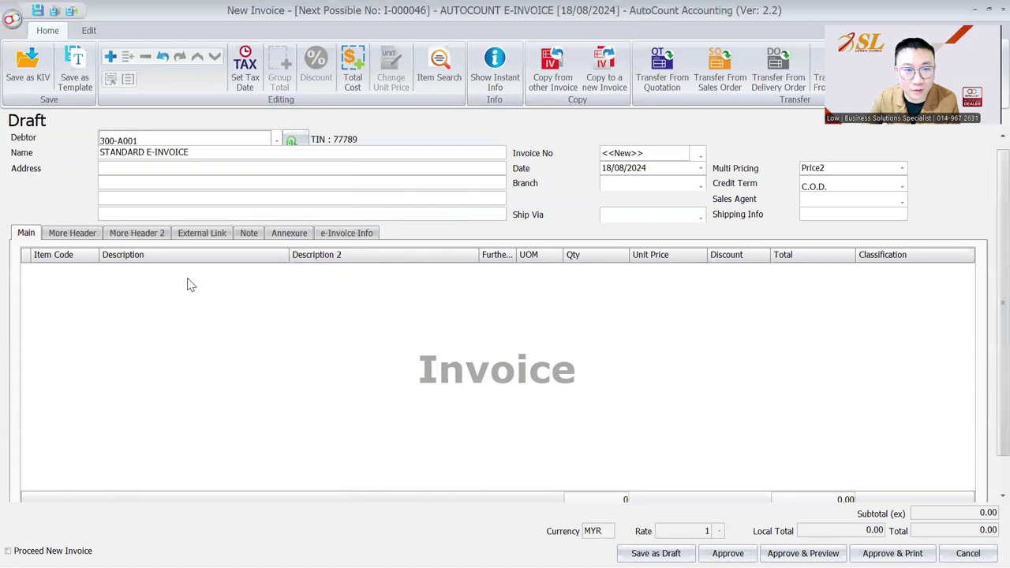
# Switch the invoice's debtor to CASH CUSTOMER and back to STANDARD E-INVOICE to compare their TIN details
pyautogui.rightClick(190, 280)
pyautogui.click(194, 142)
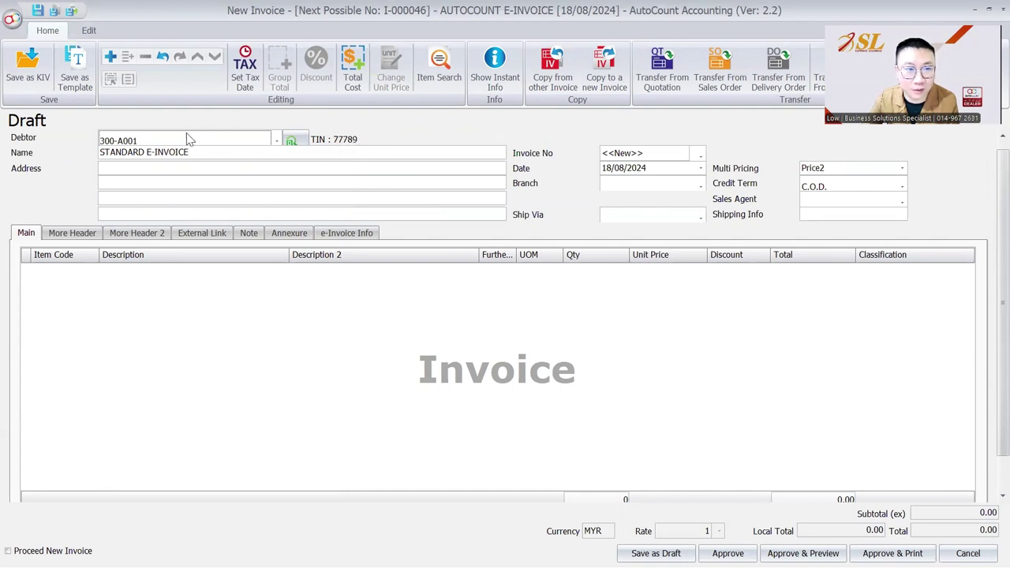
pyautogui.click(203, 142)
pyautogui.click(189, 226)
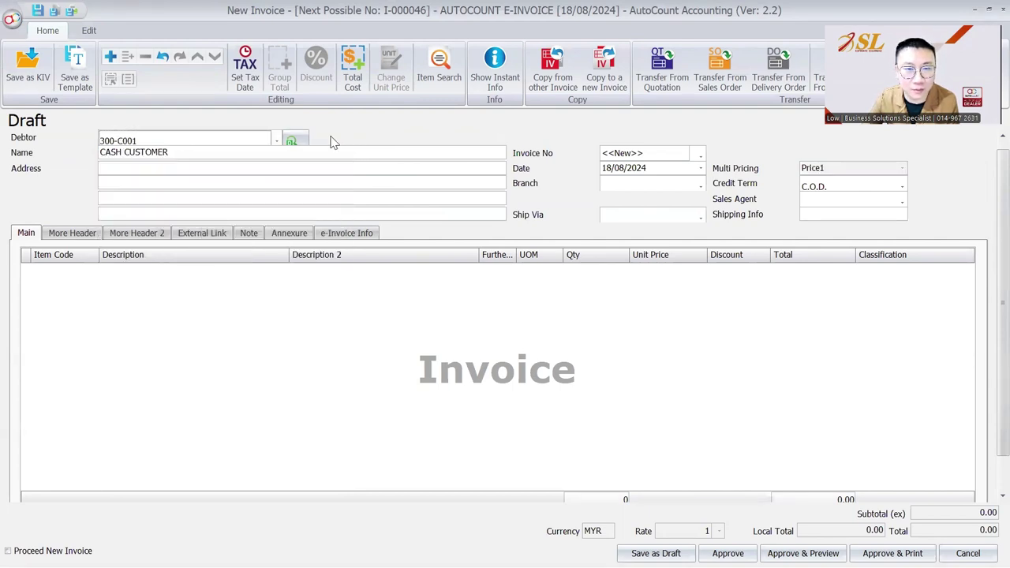
pyautogui.click(241, 142)
pyautogui.click(228, 212)
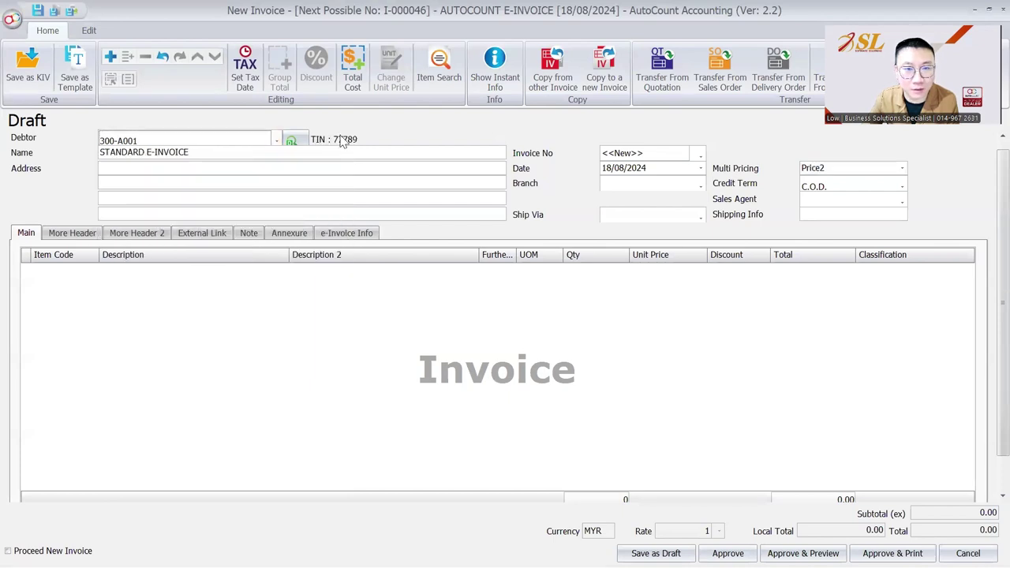
# Add a STANDARD ITEM line with quantity 25 and unit price 100, and approve the invoice
pyautogui.rightClick(191, 284)
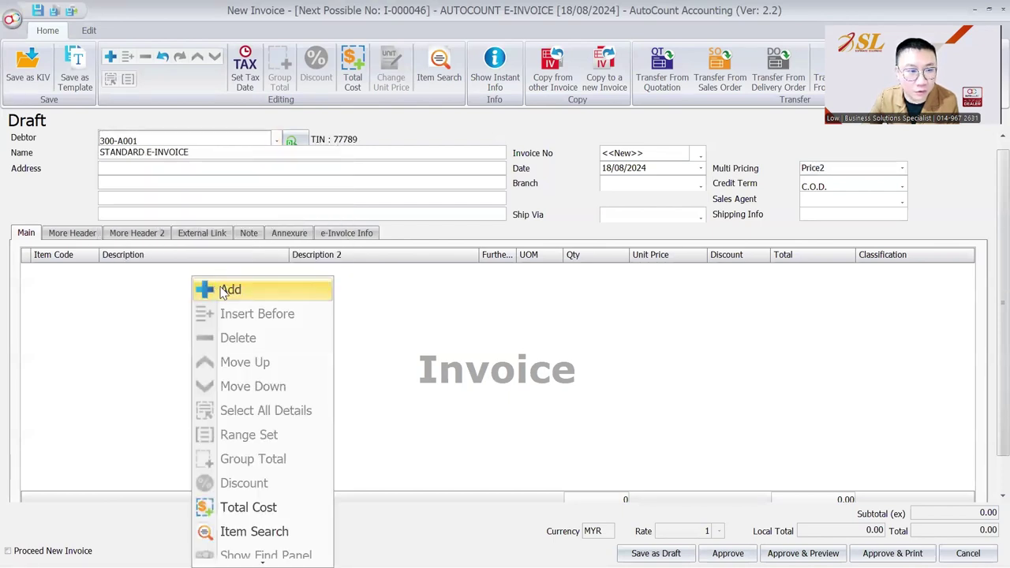
pyautogui.click(225, 288)
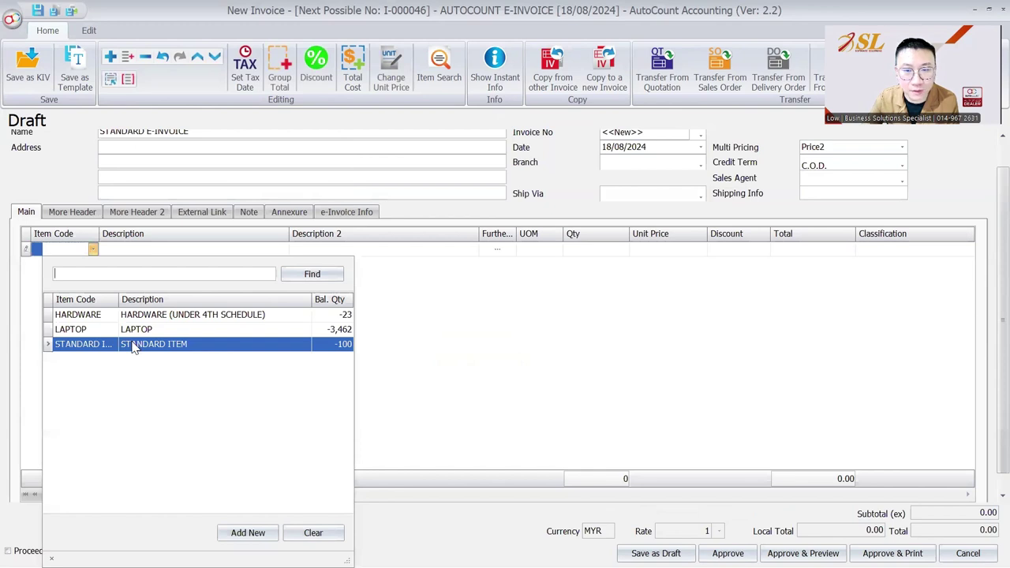
pyautogui.click(134, 347)
pyautogui.write('25')
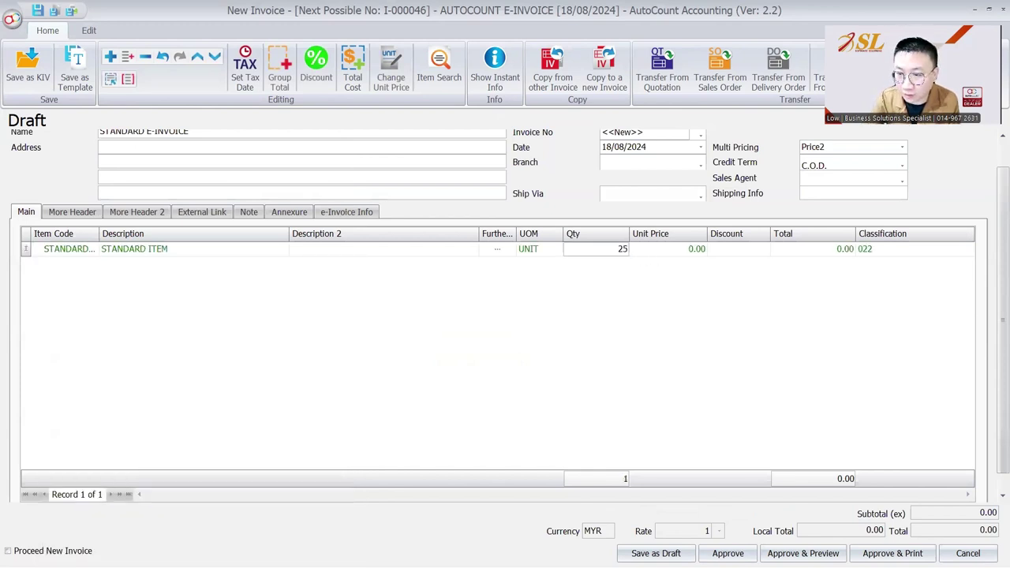
pyautogui.click(639, 250)
pyautogui.write('100')
pyautogui.press('Tab')
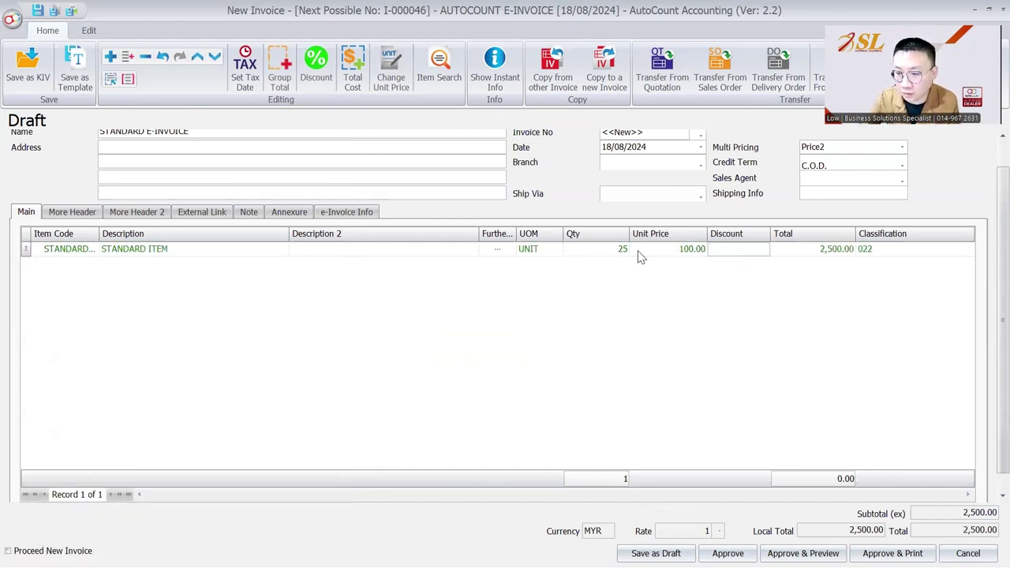
pyautogui.click(725, 553)
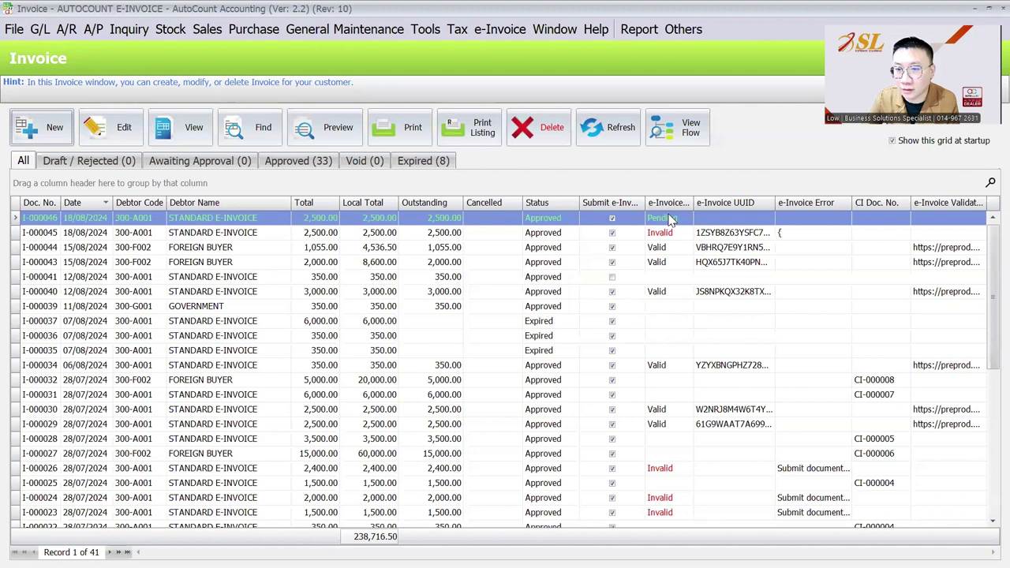
# Refresh the invoice list and open the e-Invoice information of the newest STANDARD E-INVOICE invoice
pyautogui.click(609, 135)
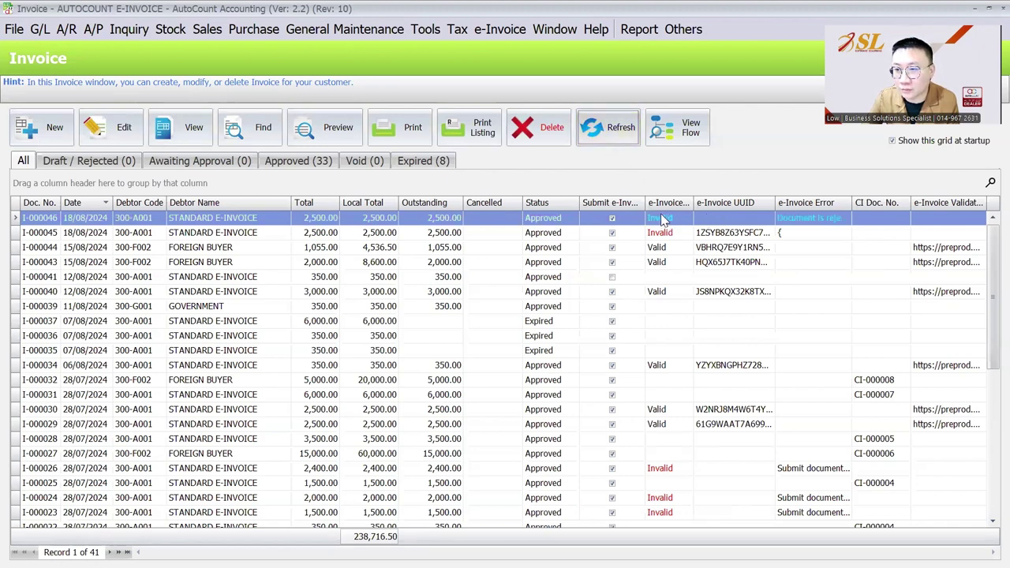
pyautogui.click(817, 221)
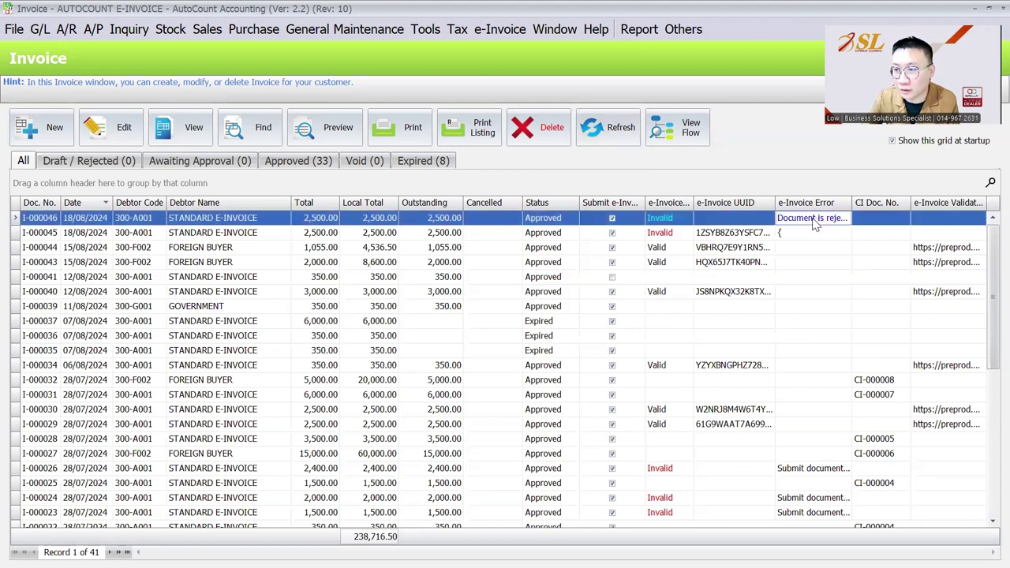
pyautogui.doubleClick(204, 222)
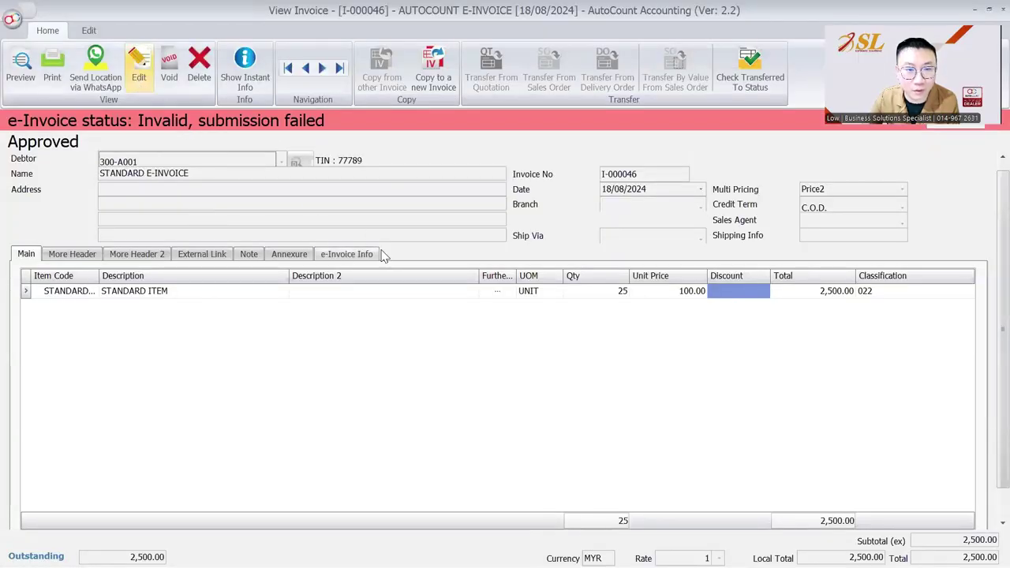
pyautogui.click(365, 256)
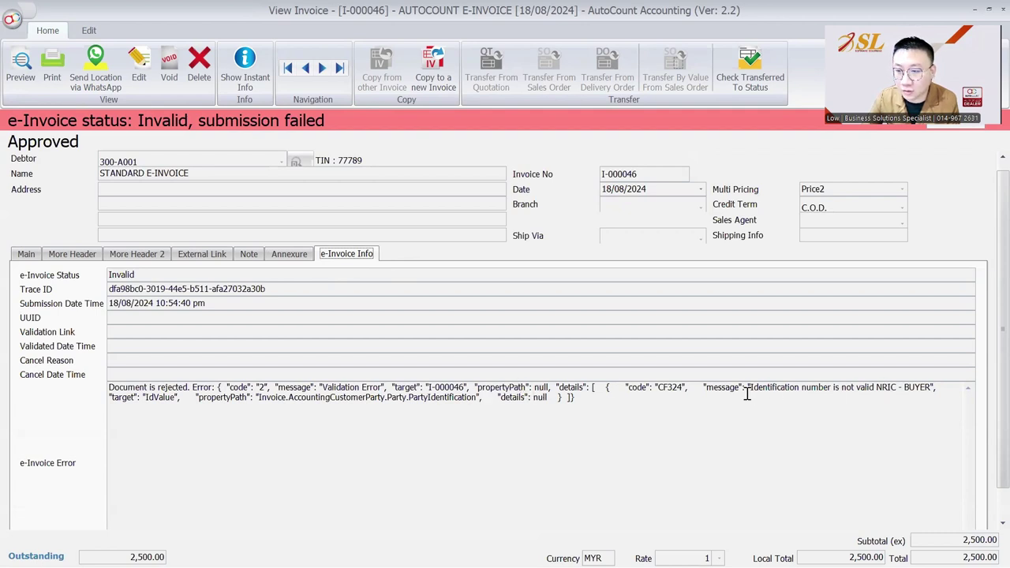
# Examine the e-Invoice error text and its validation message, and close the invoice
pyautogui.moveTo(756, 386); pyautogui.dragTo(763, 389)
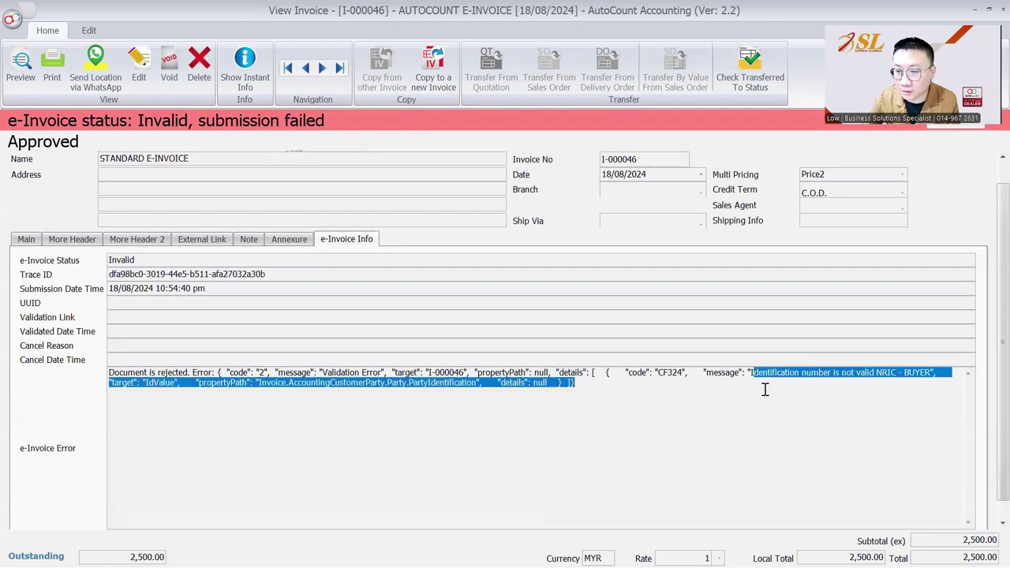
pyautogui.click(806, 374)
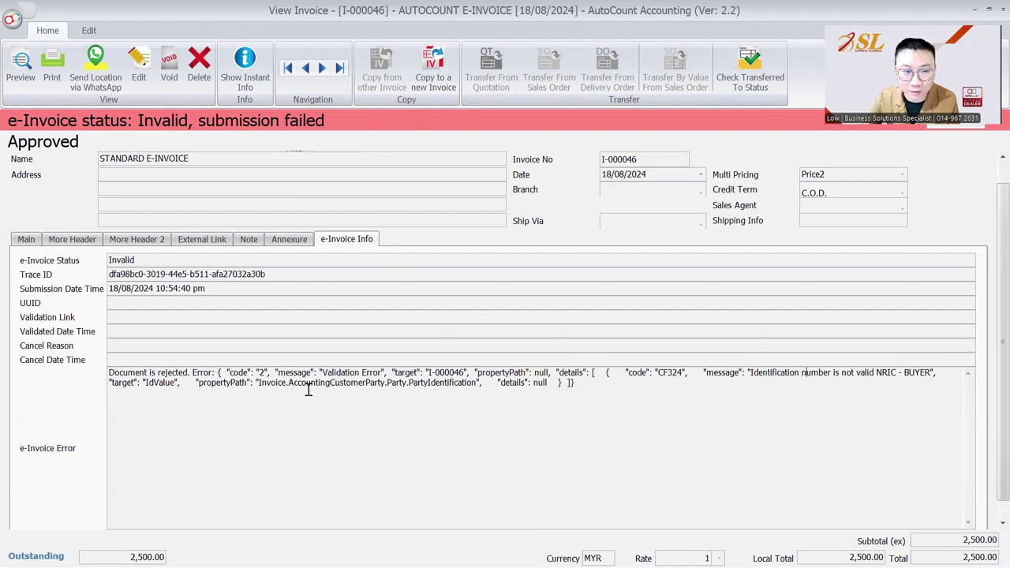
pyautogui.moveTo(719, 401); pyautogui.dragTo(109, 373)
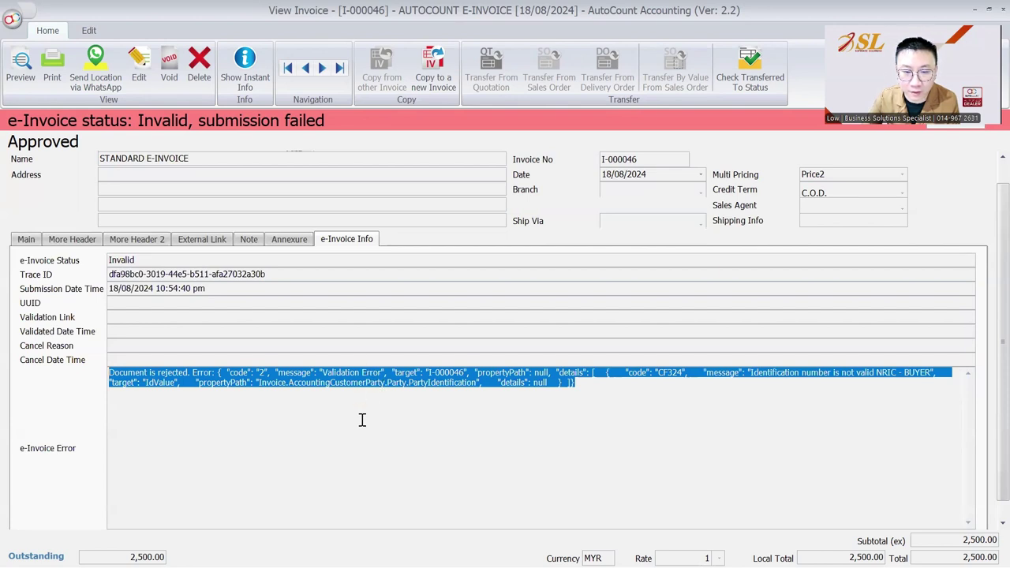
pyautogui.click(588, 398)
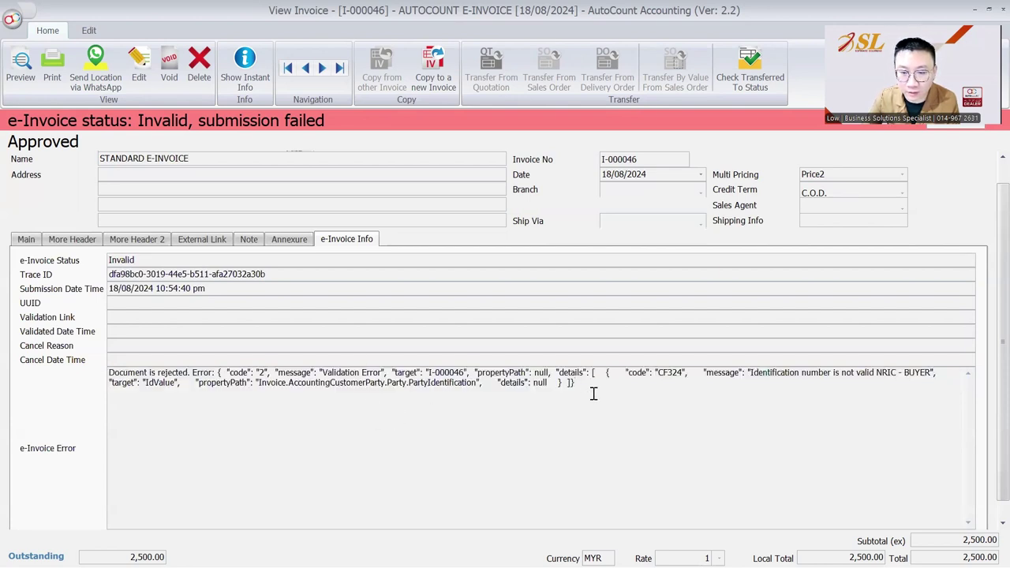
pyautogui.moveTo(593, 392); pyautogui.dragTo(86, 373)
pyautogui.click(236, 410)
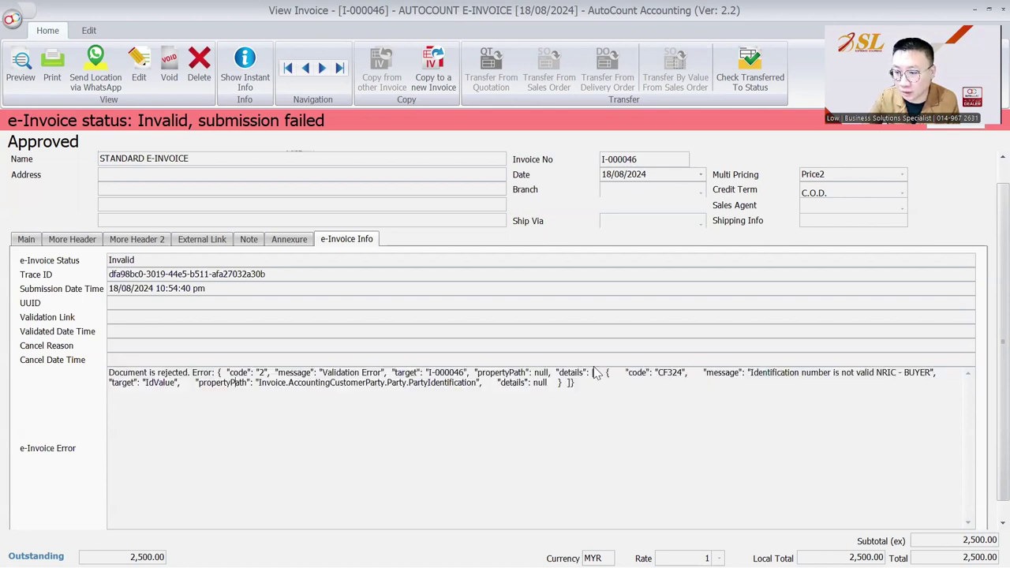
pyautogui.moveTo(673, 400); pyautogui.dragTo(115, 352)
pyautogui.click(679, 371)
pyautogui.moveTo(752, 373); pyautogui.dragTo(896, 374)
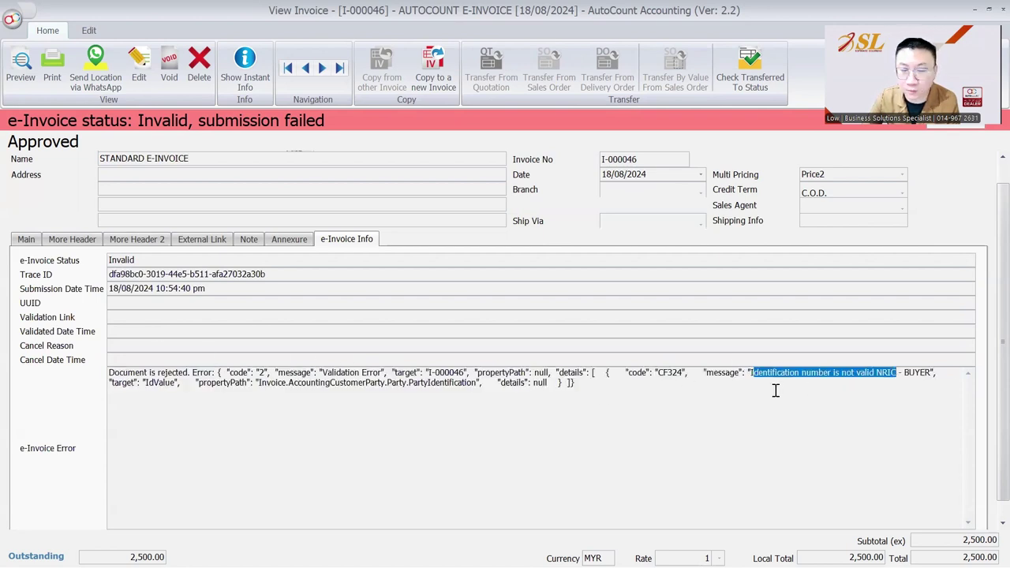
pyautogui.click(1001, 9)
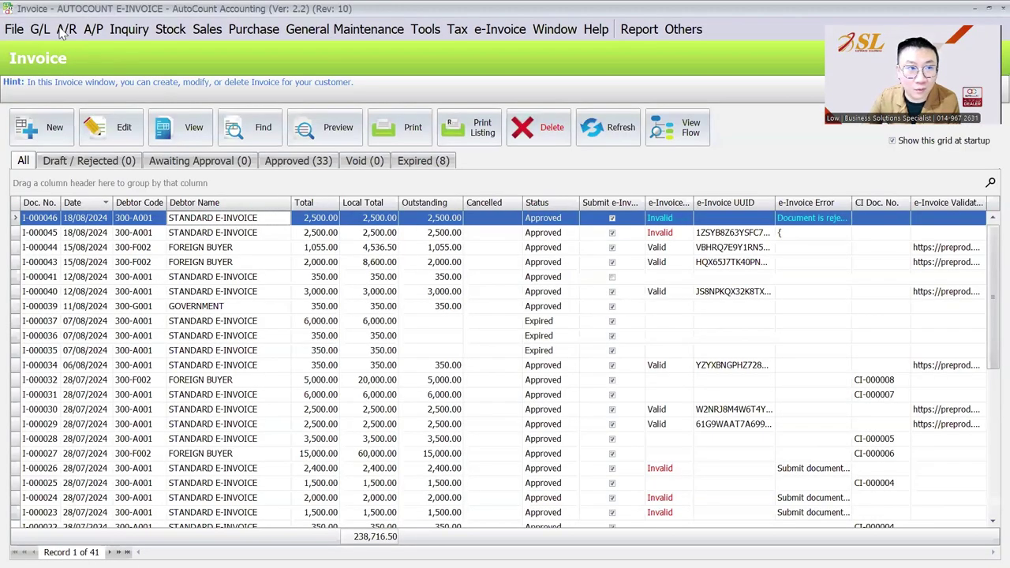
# Change the STANDARD E-INVOICE debtor's tax entity to the FLEX SOFTWARE entry and save the debtor account
pyautogui.click(65, 32)
pyautogui.click(71, 47)
pyautogui.click(142, 202)
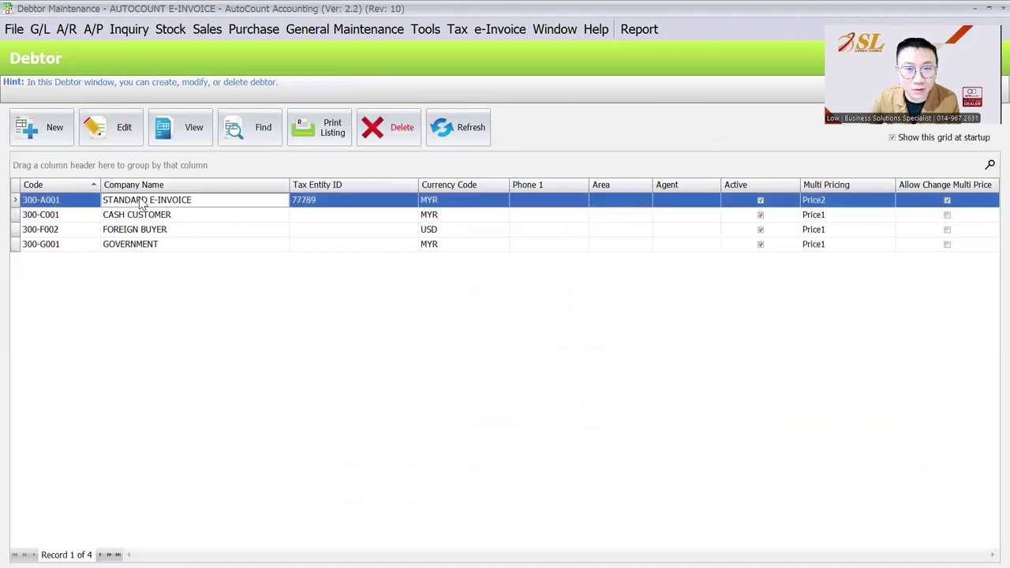
pyautogui.click(135, 129)
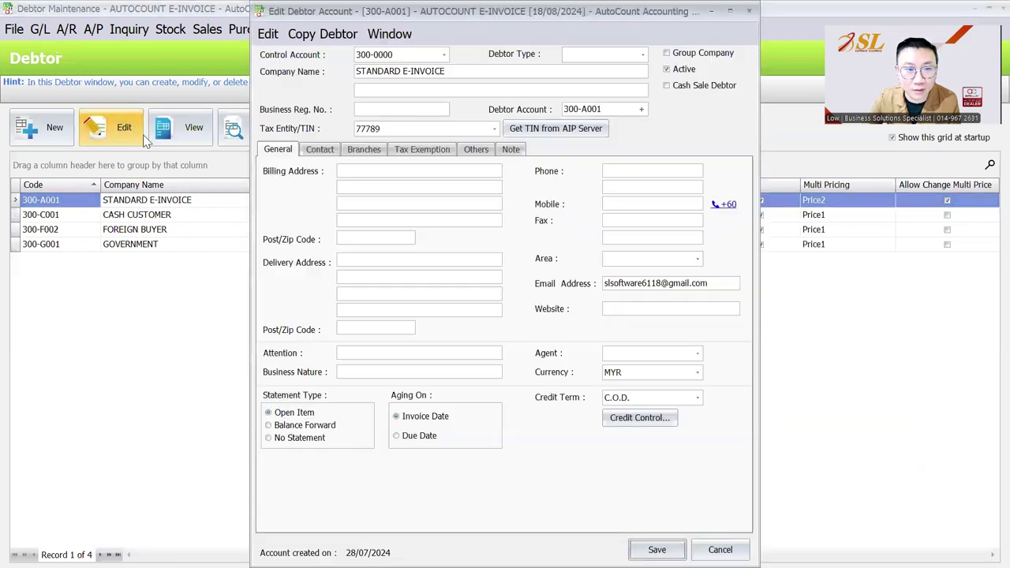
pyautogui.click(429, 132)
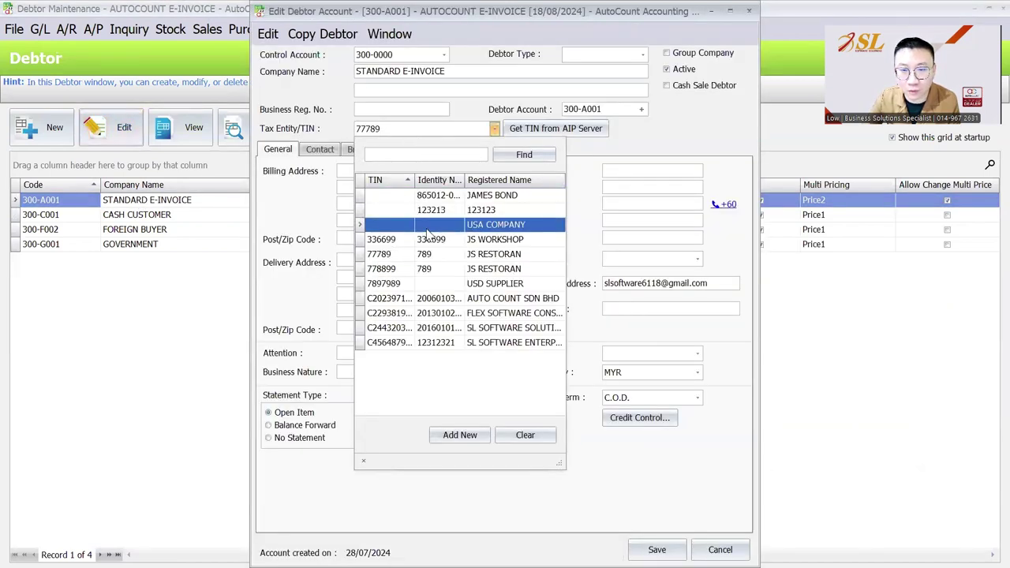
pyautogui.click(438, 318)
pyautogui.click(656, 549)
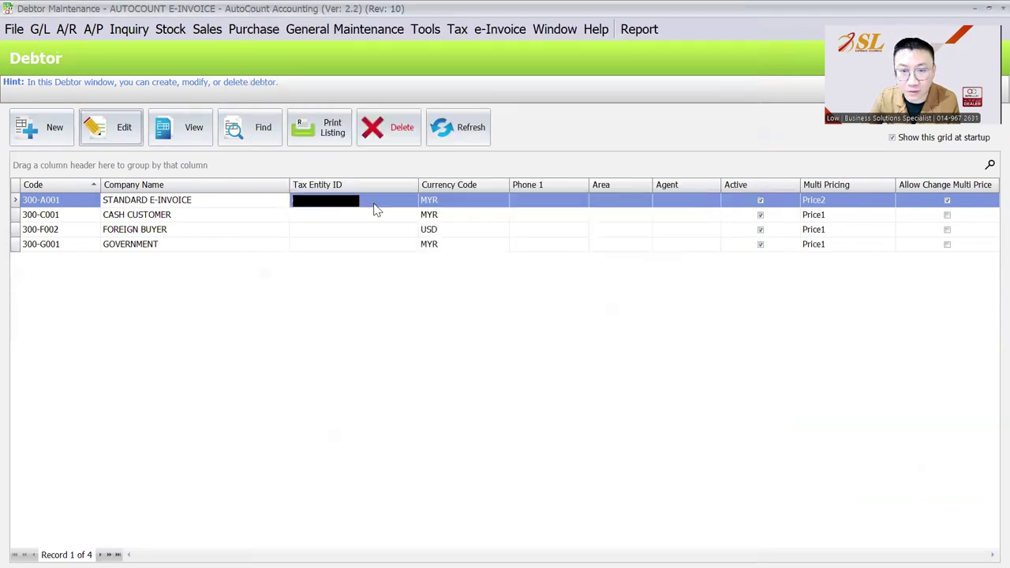
# Start another new sales invoice for the STANDARD E-INVOICE debtor with its updated tax entity
pyautogui.click(208, 30)
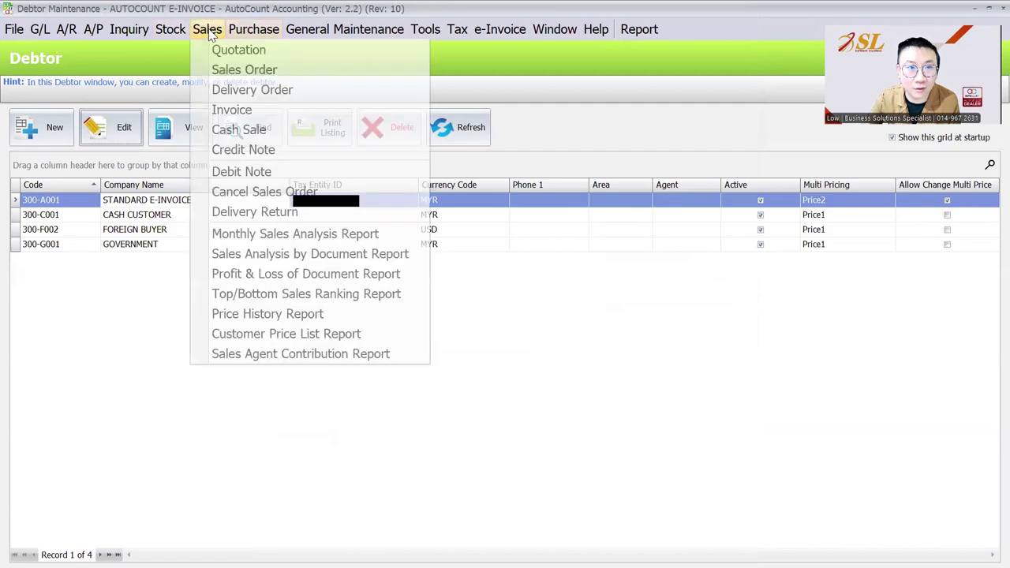
pyautogui.click(232, 110)
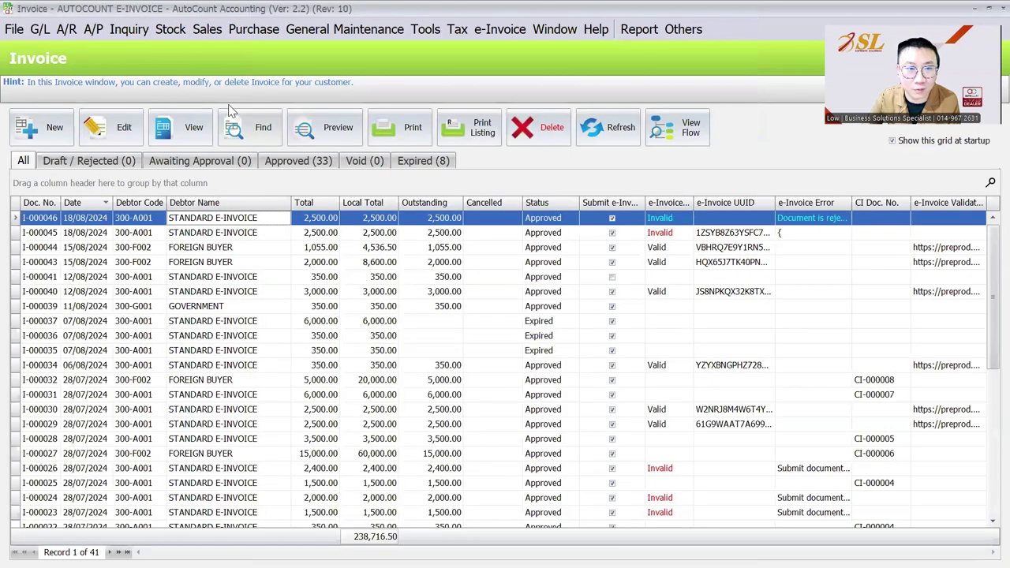
pyautogui.click(23, 125)
pyautogui.click(135, 140)
pyautogui.click(237, 208)
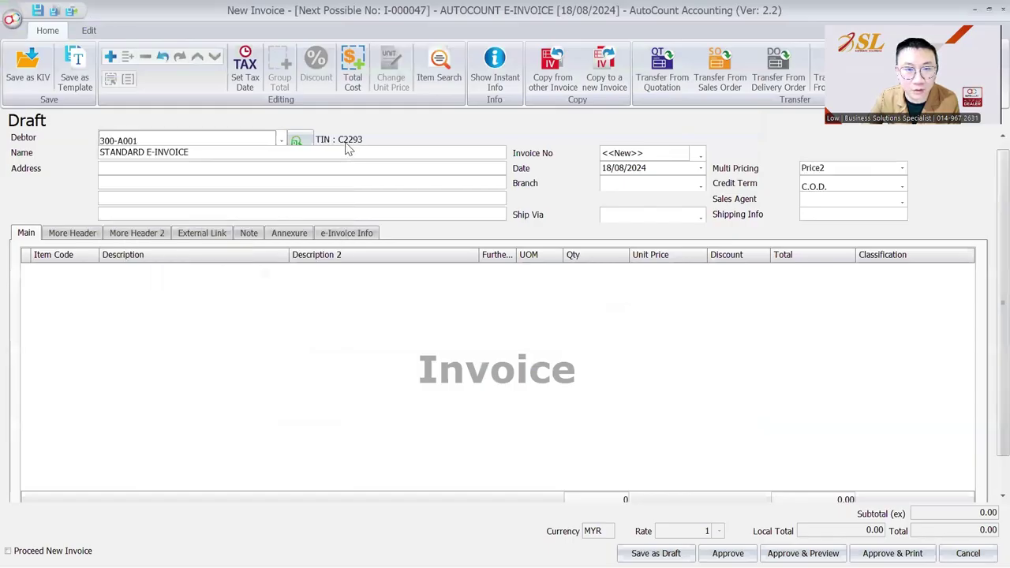
pyautogui.click(337, 155)
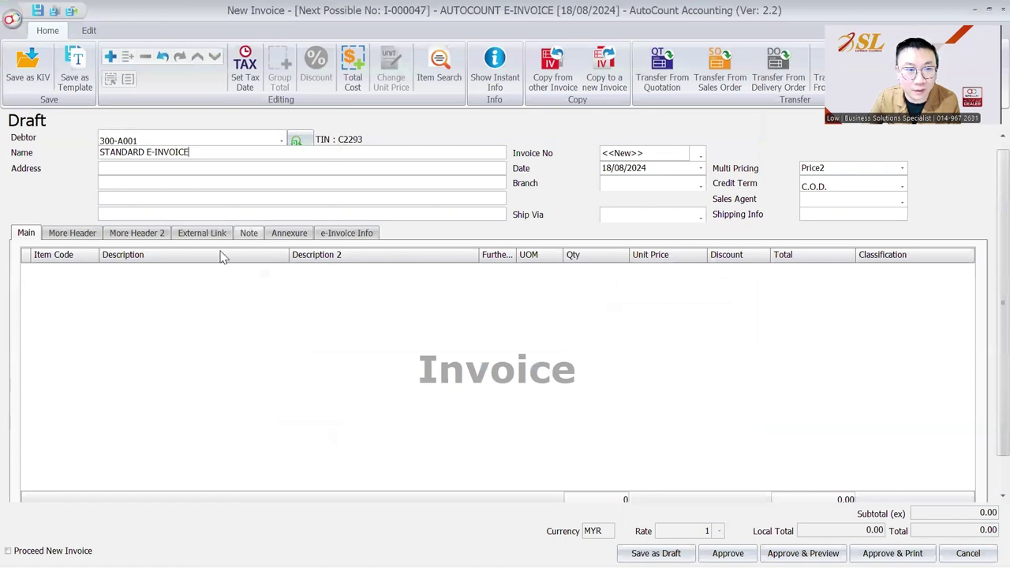
# Add a STANDARD ITEM line with quantity 25 and unit price 100 to the invoice, and approve it
pyautogui.click(112, 285)
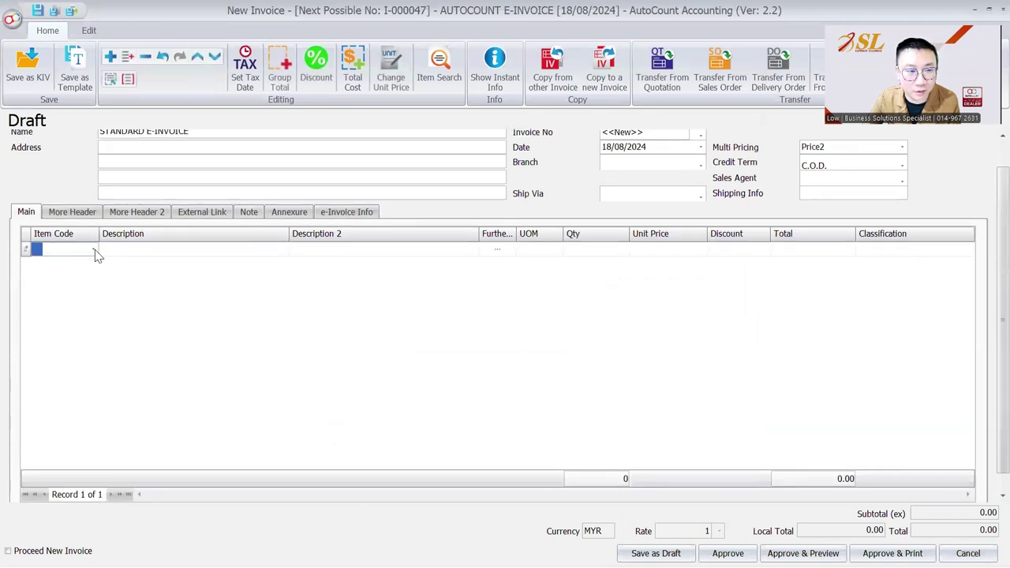
pyautogui.click(93, 250)
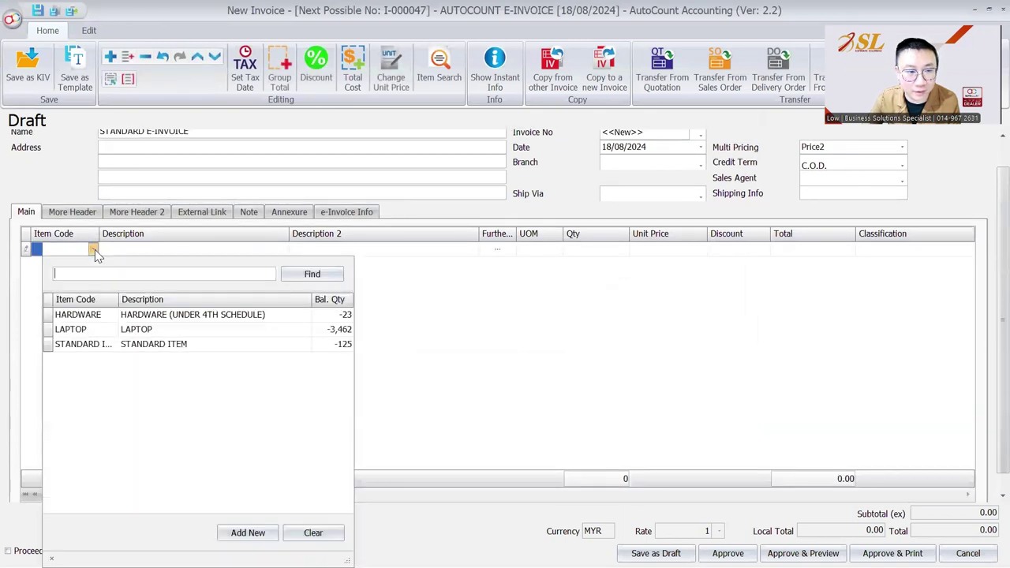
pyautogui.click(136, 350)
pyautogui.click(588, 247)
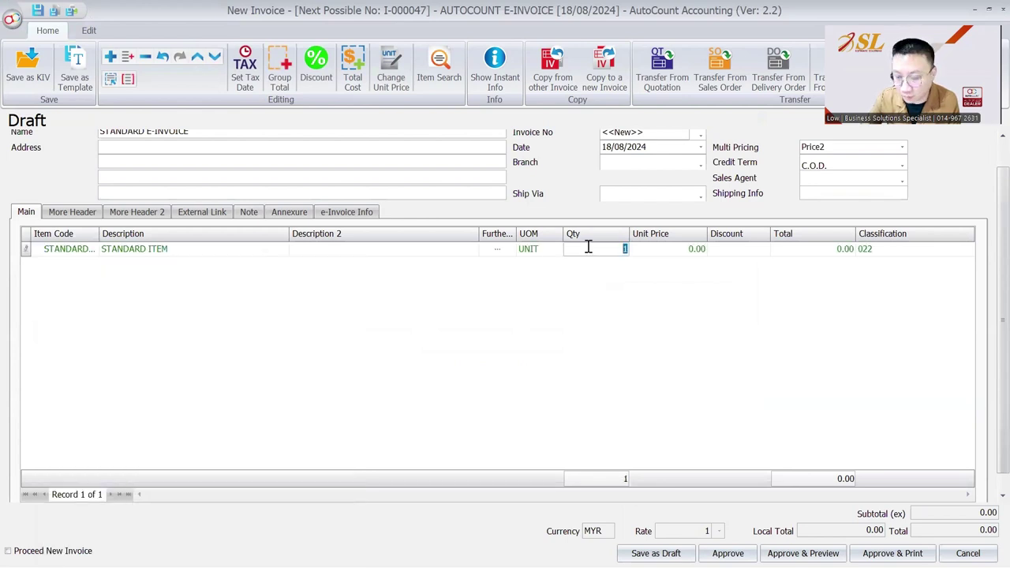
pyautogui.write('25')
pyautogui.press('Tab')
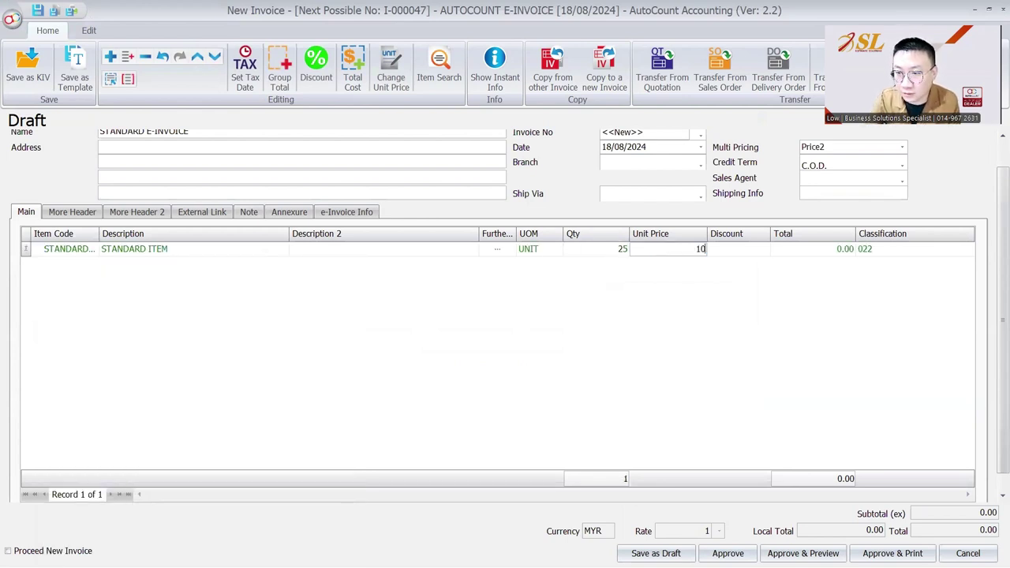
pyautogui.press('Tab')
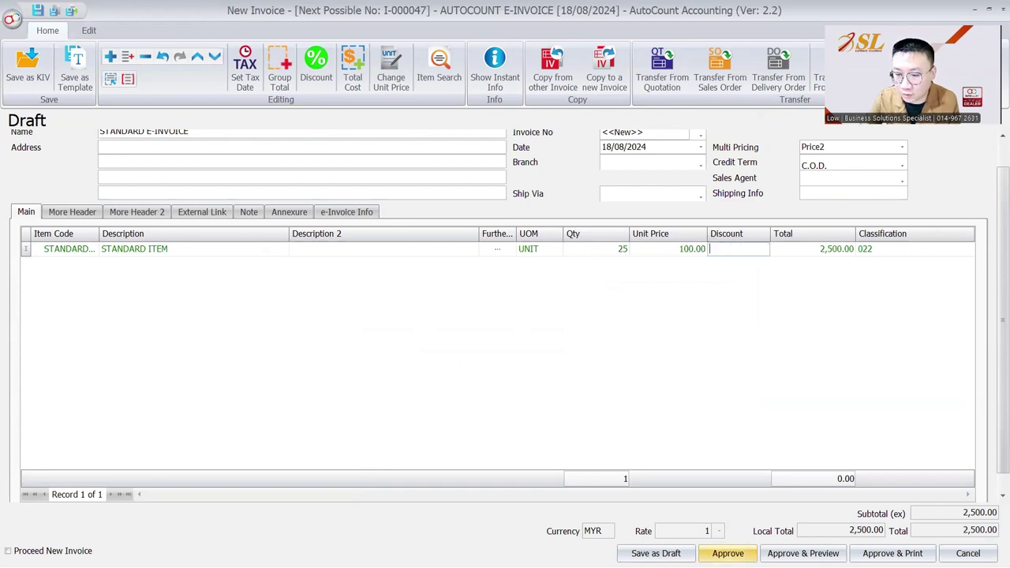
pyautogui.click(727, 553)
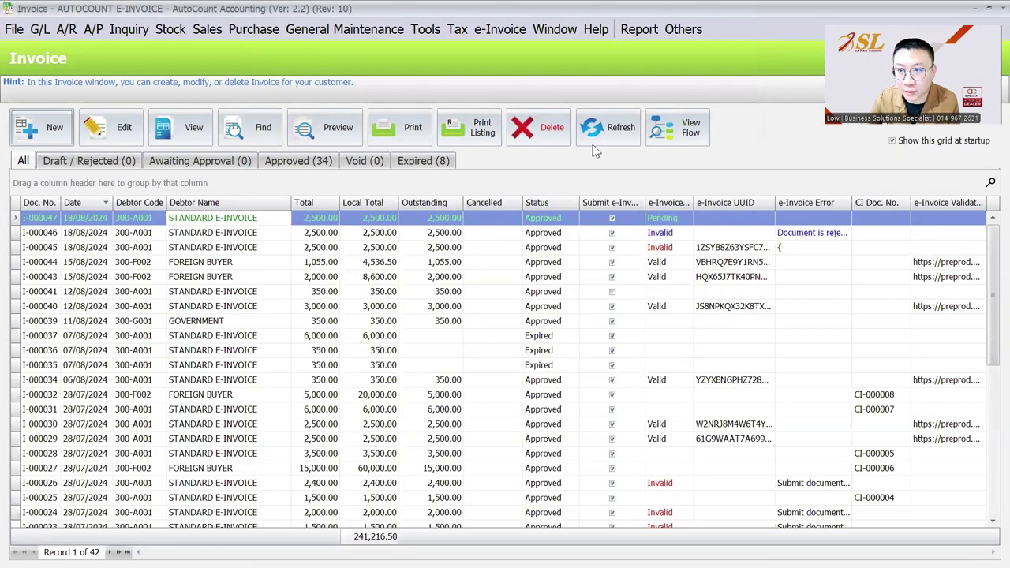
# Refresh the invoice list to check the newest invoice's e-Invoice status and validation link
pyautogui.click(597, 138)
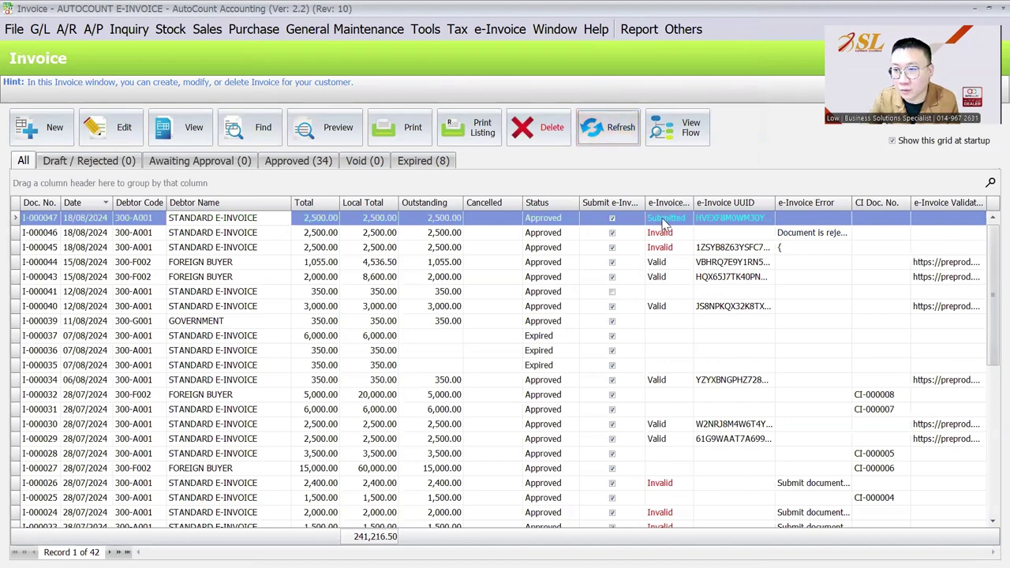
pyautogui.click(613, 130)
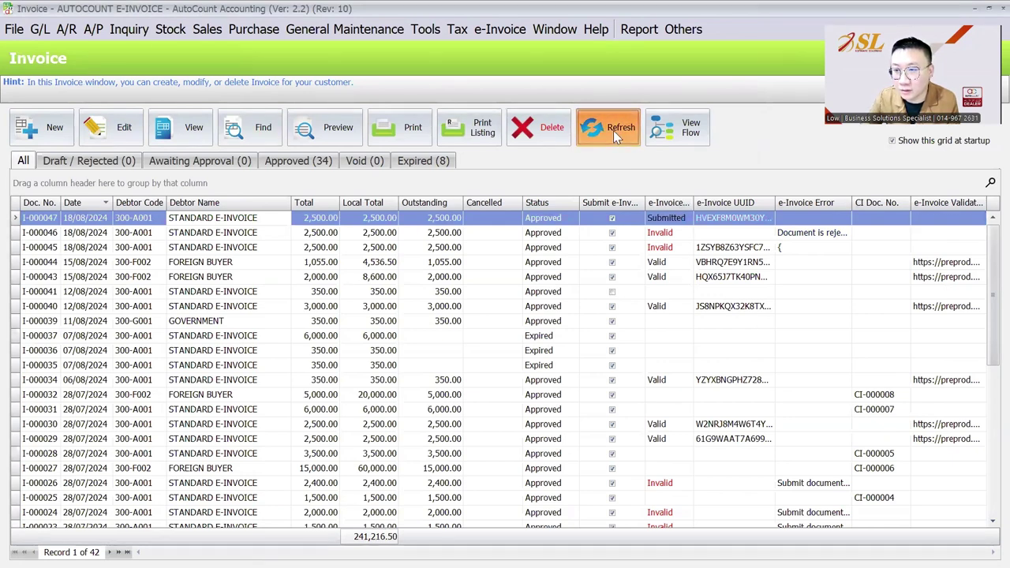
pyautogui.click(661, 221)
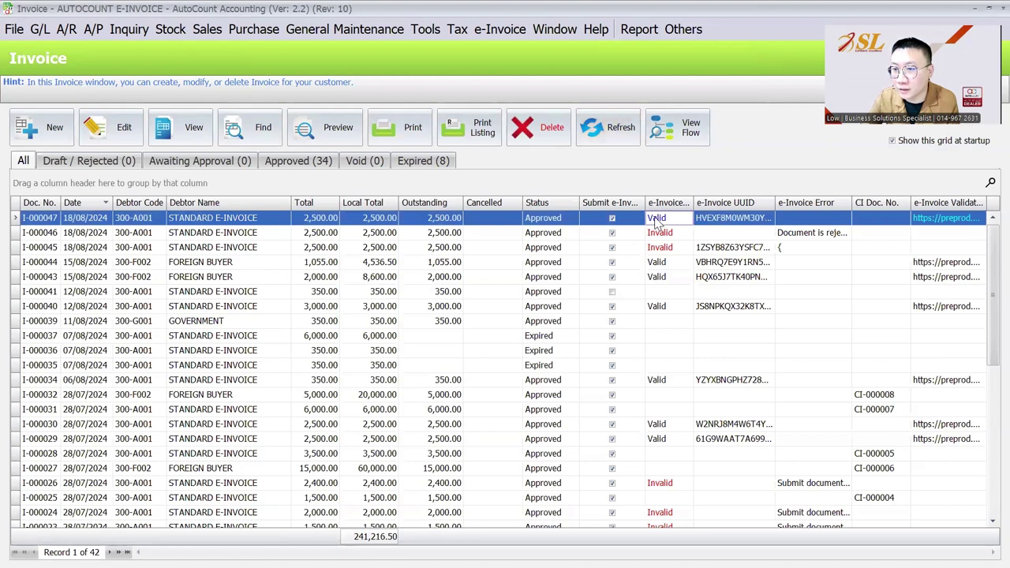
pyautogui.click(934, 219)
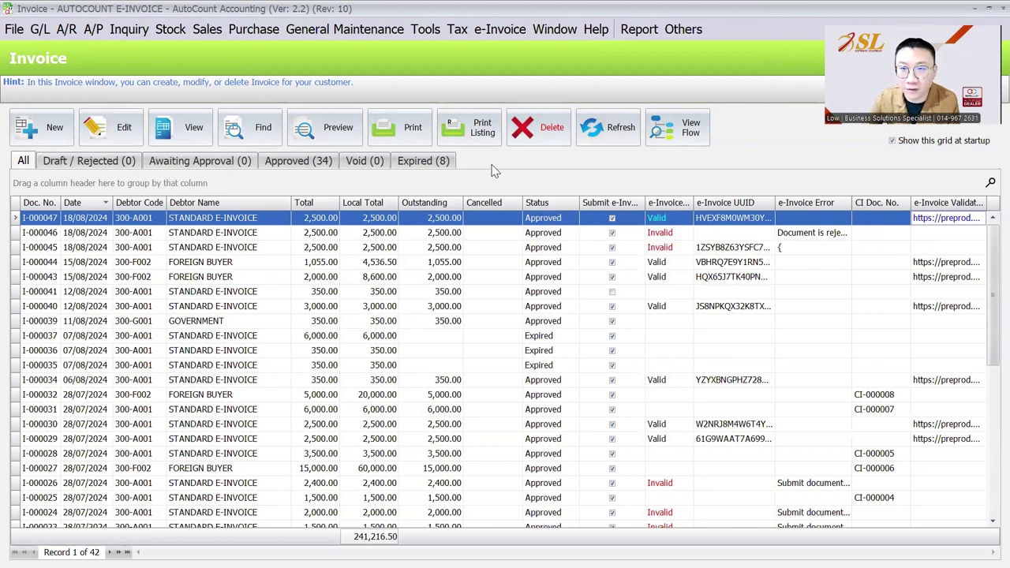
# Preview the newest invoice with the Invoice (Malaysia e-Invoice) report, inspect its footer for the validation QR code, and close the preview
pyautogui.click(320, 131)
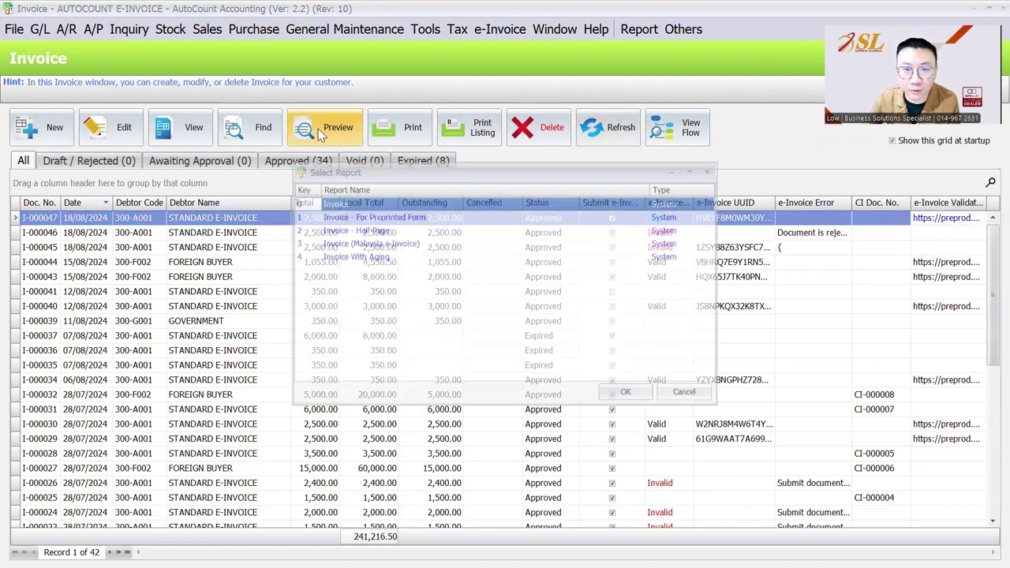
pyautogui.click(403, 241)
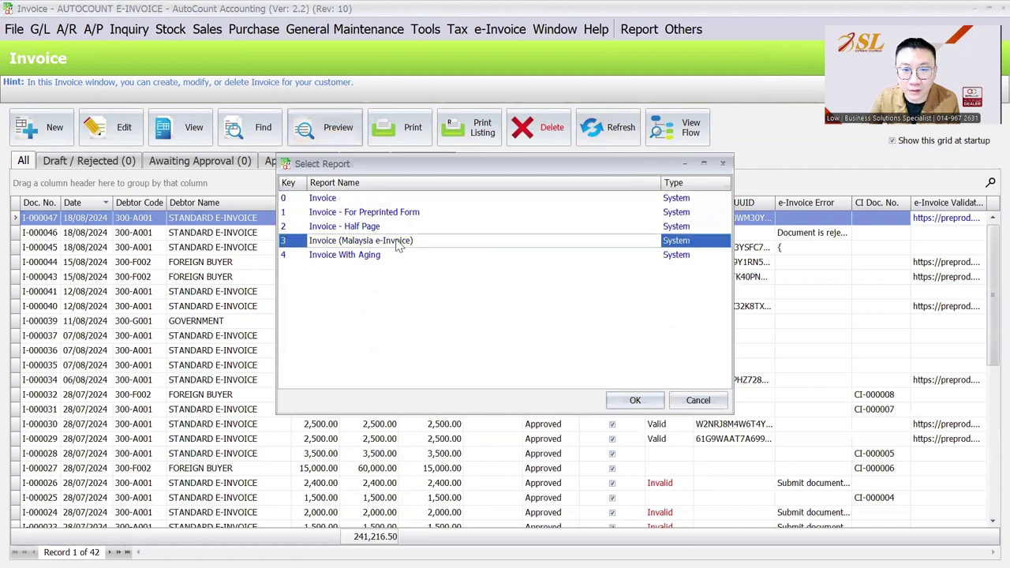
pyautogui.click(646, 402)
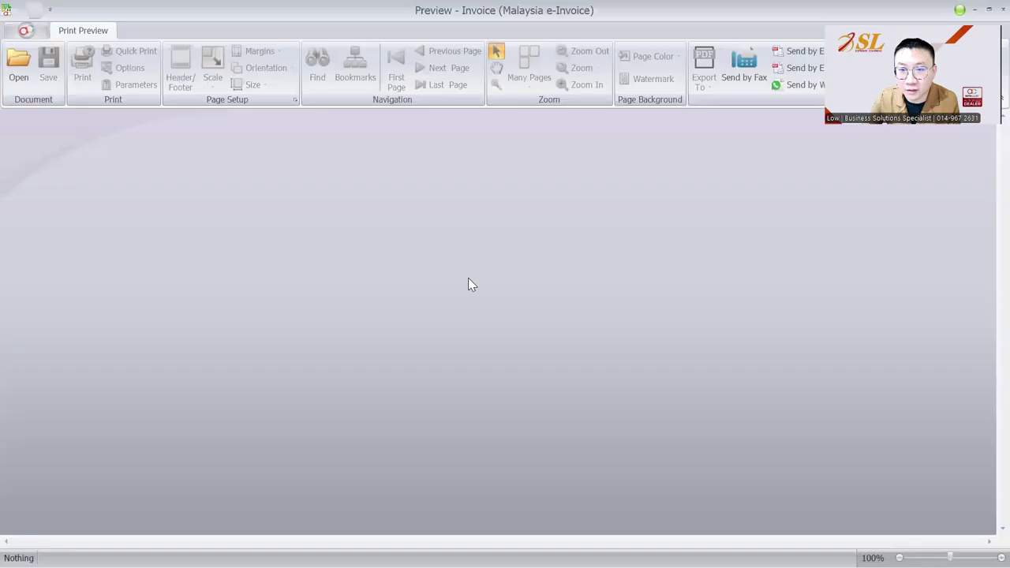
pyautogui.scroll(-8, 477, 278)
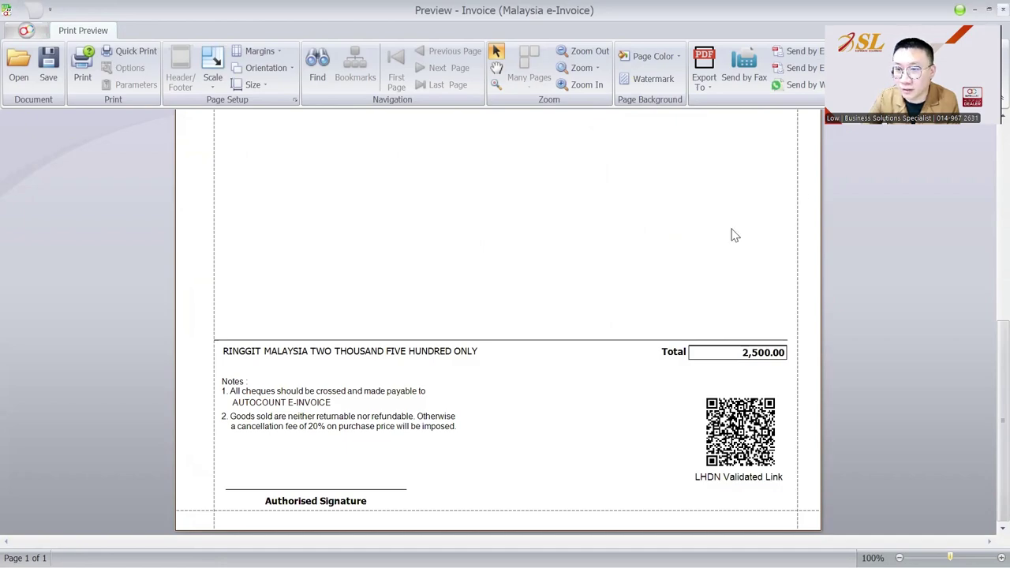
pyautogui.press('Escape')
# Preview the rejected second-newest invoice with the Invoice (Malaysia e-Invoice) report, inspect its footer, and close the preview
pyautogui.click(327, 128)
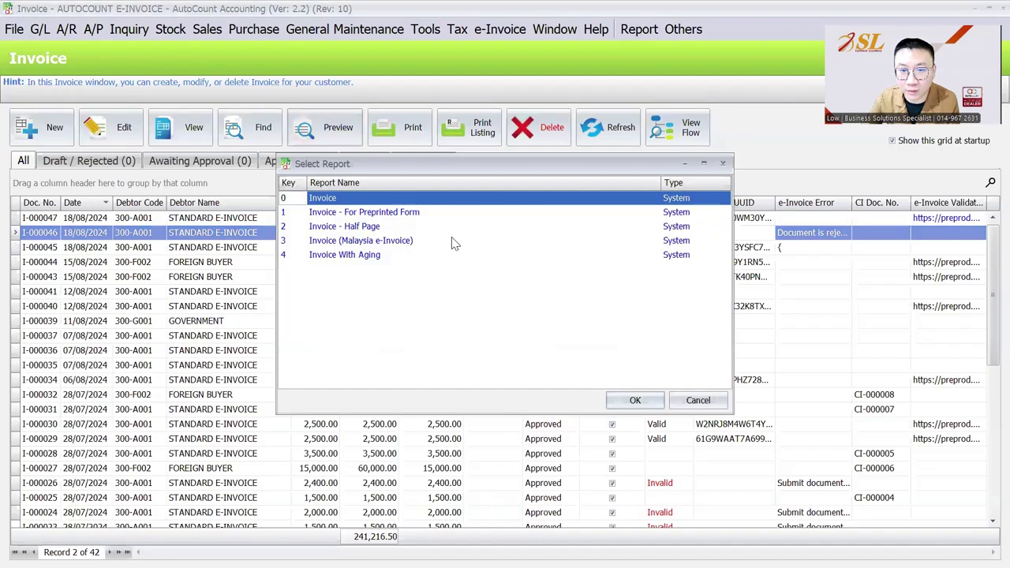
pyautogui.click(448, 241)
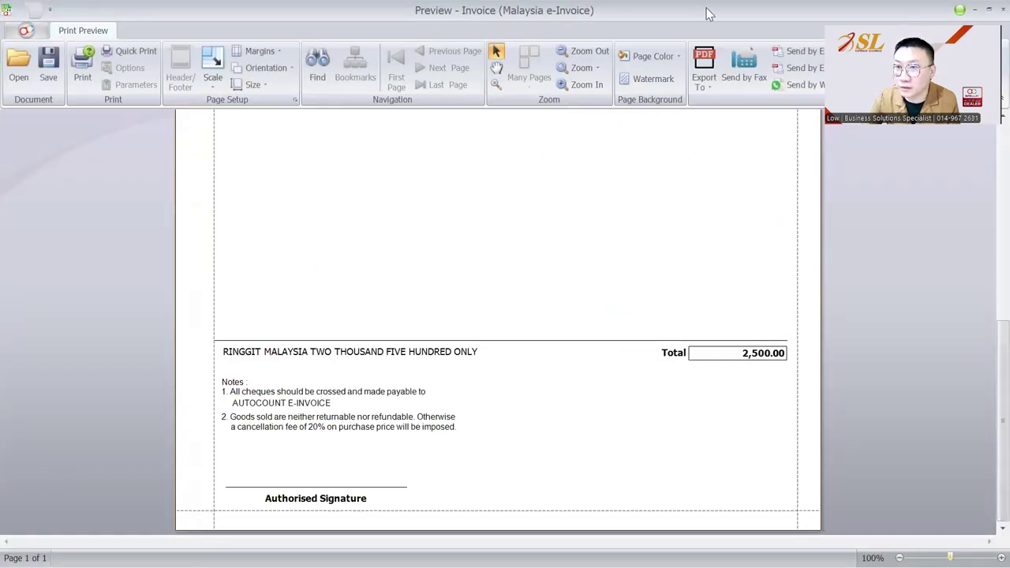
pyautogui.click(988, 11)
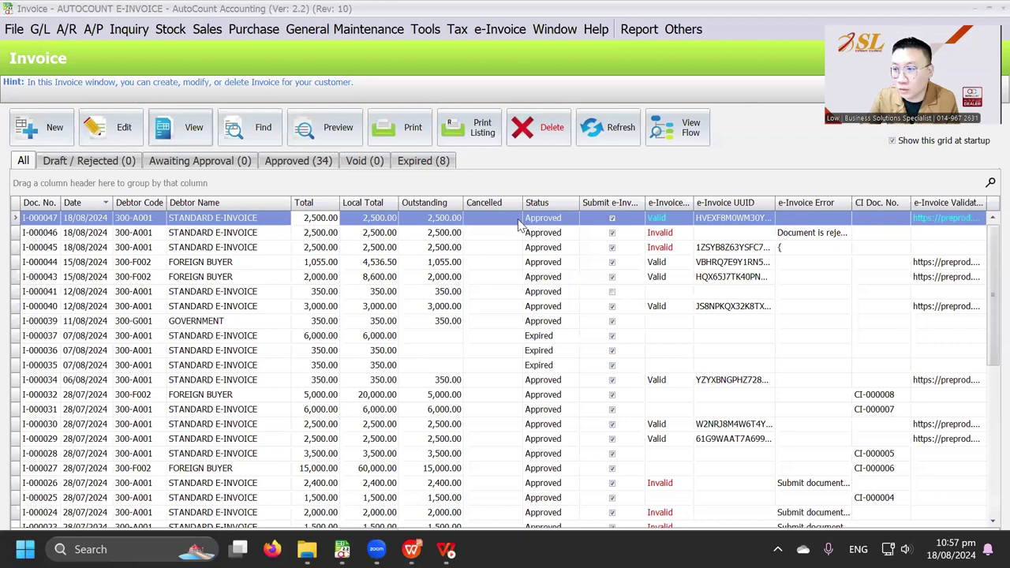
# Preview the newest invoice again in the Malaysia e-Invoice format, check the LHDN Validated Link code, and return to the list
pyautogui.click(933, 221)
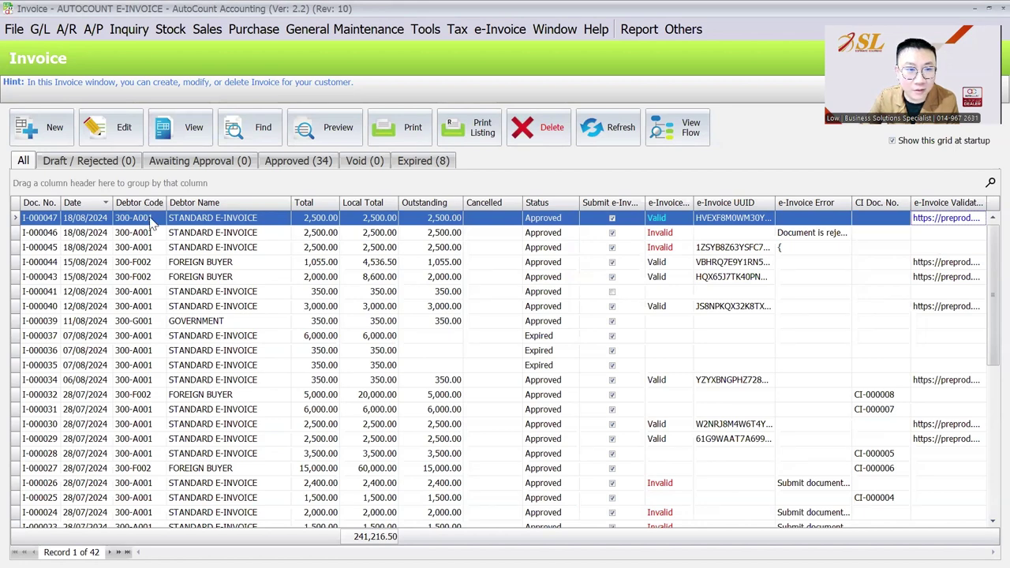
pyautogui.click(324, 127)
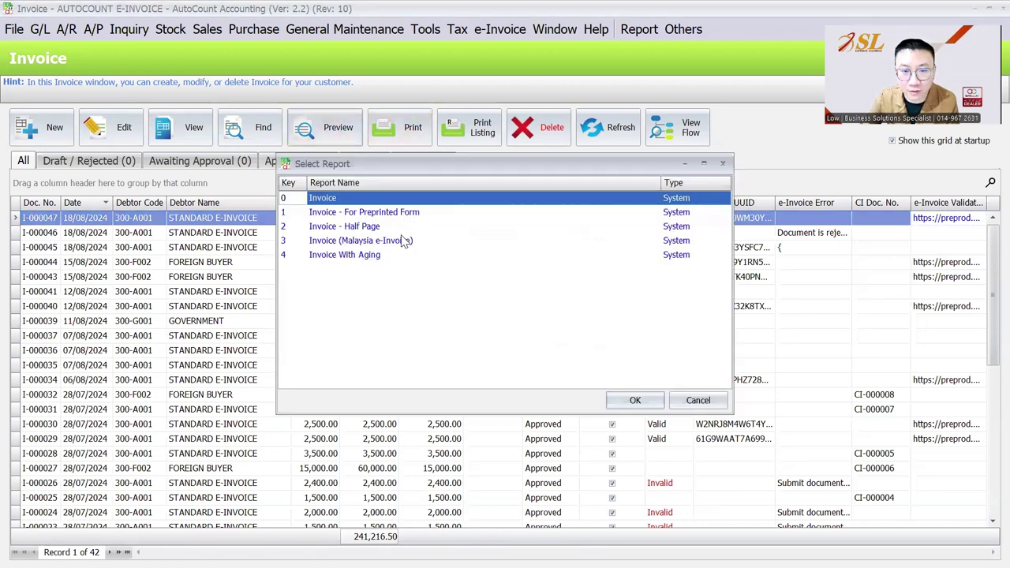
pyautogui.click(404, 240)
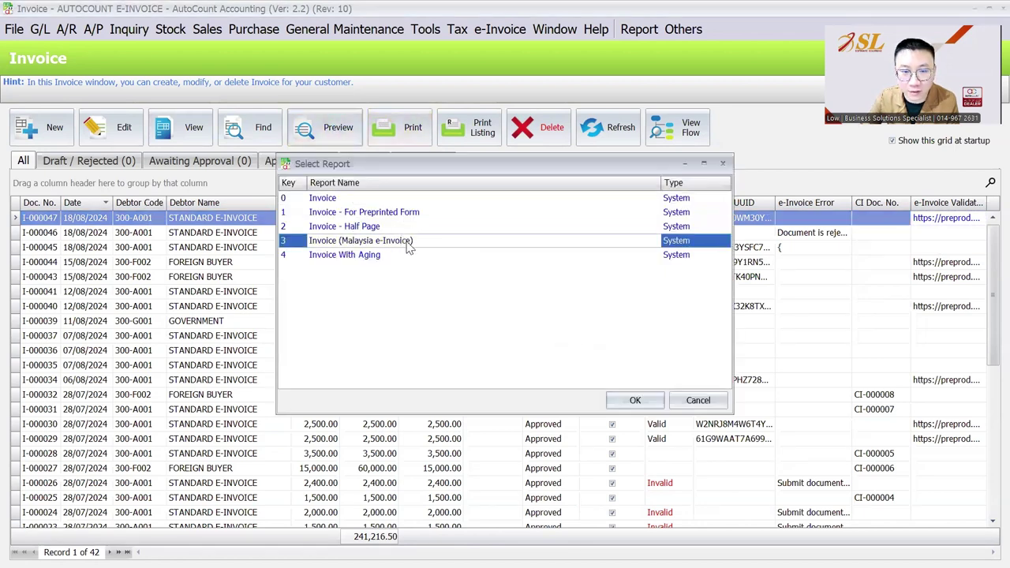
pyautogui.click(633, 400)
pyautogui.scroll(-10, 593, 258)
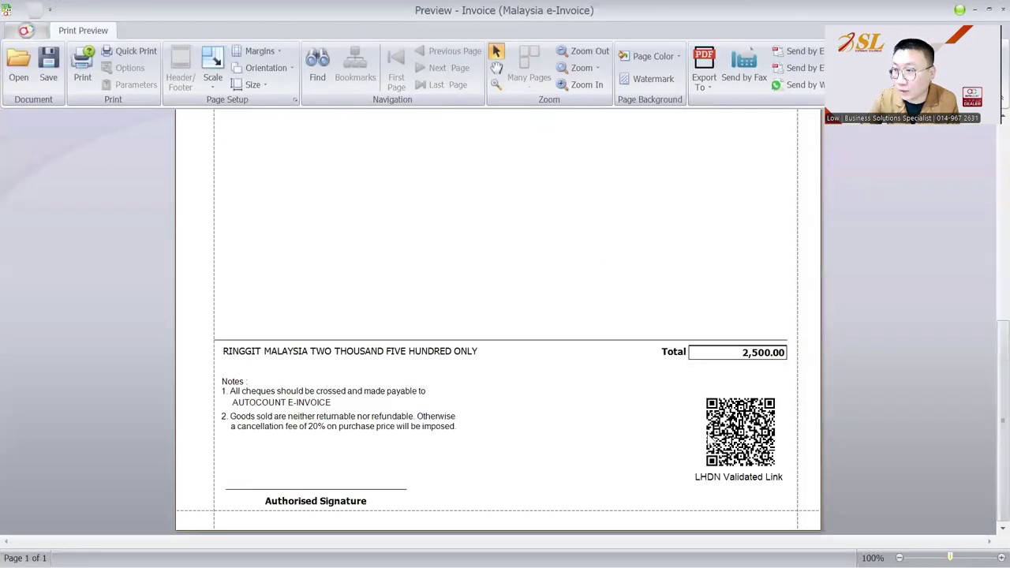
pyautogui.click(1001, 8)
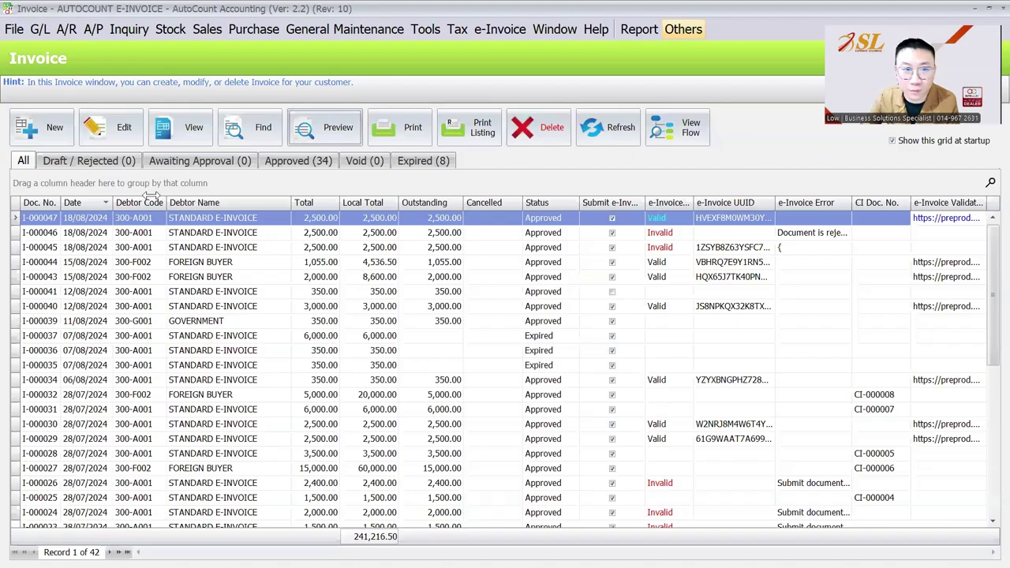
# Try to edit the newest invoice, and open it in view mode at its e-Invoice information
pyautogui.click(110, 136)
pyautogui.click(505, 313)
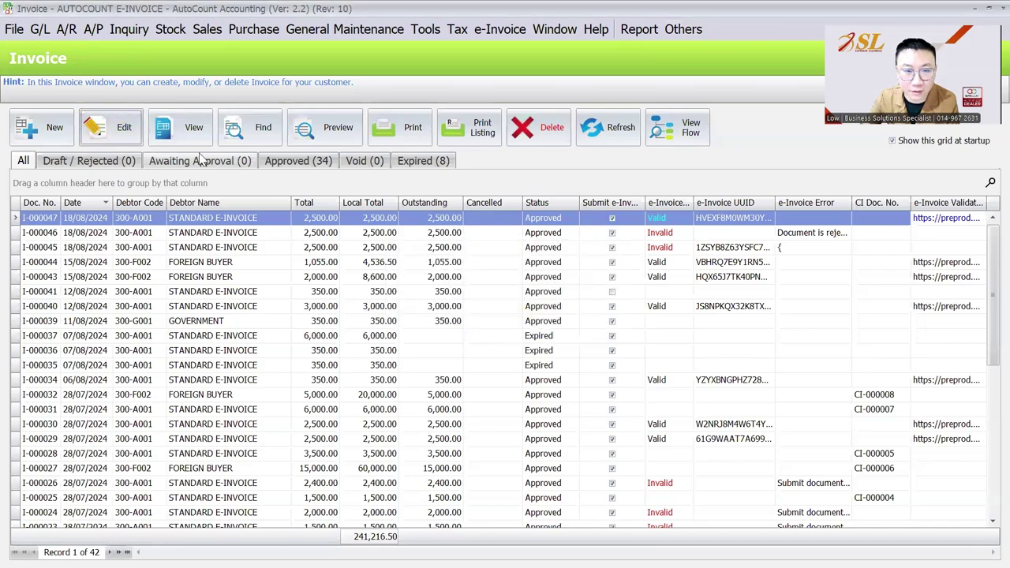
pyautogui.click(194, 132)
pyautogui.click(337, 254)
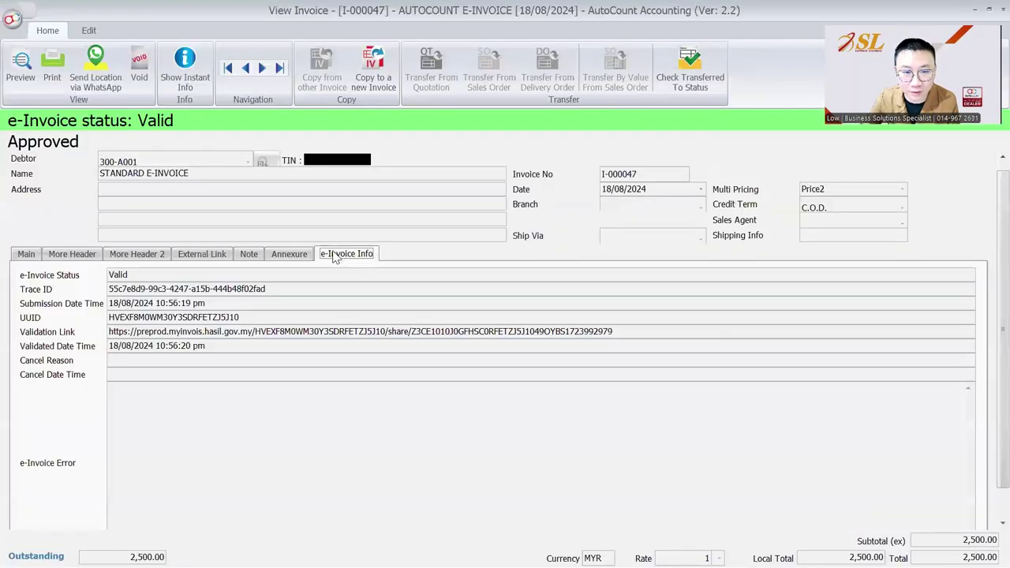
# Copy the invoice's validation link and open it in Firefox
pyautogui.moveTo(628, 333); pyautogui.dragTo(102, 325)
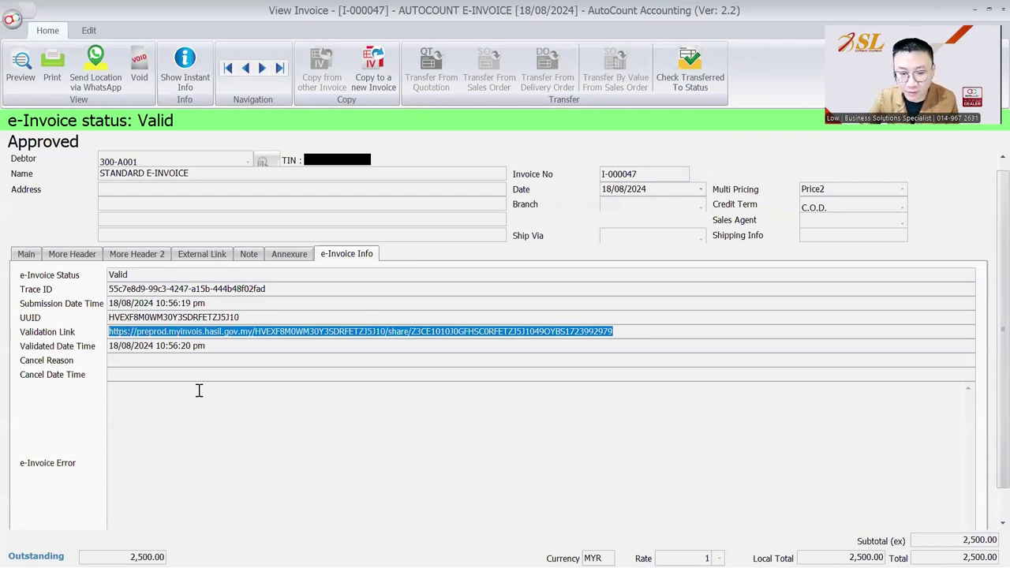
pyautogui.click(277, 547)
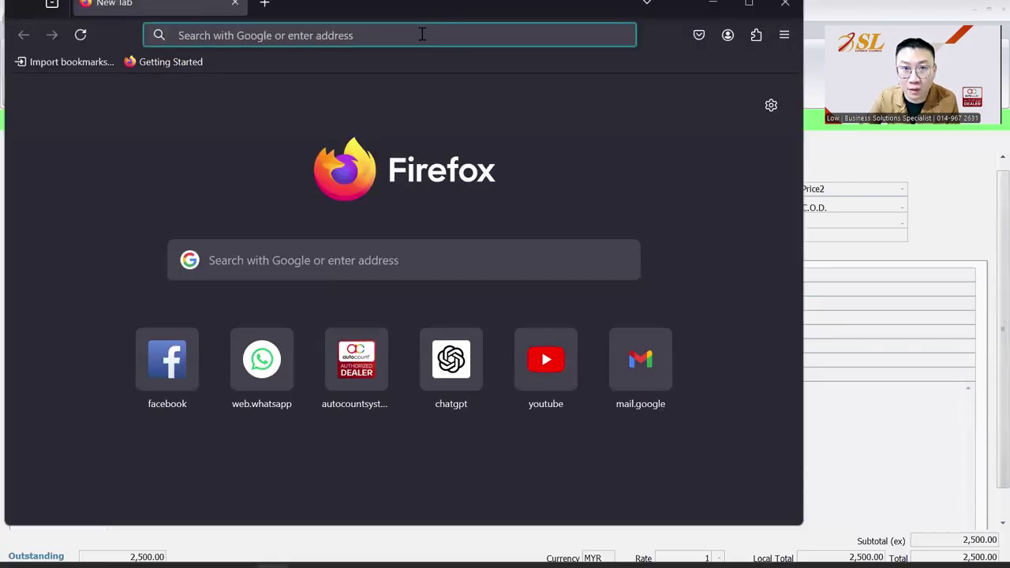
pyautogui.click(422, 35)
pyautogui.hotkey('ctrl', 'v')
pyautogui.press('Return')
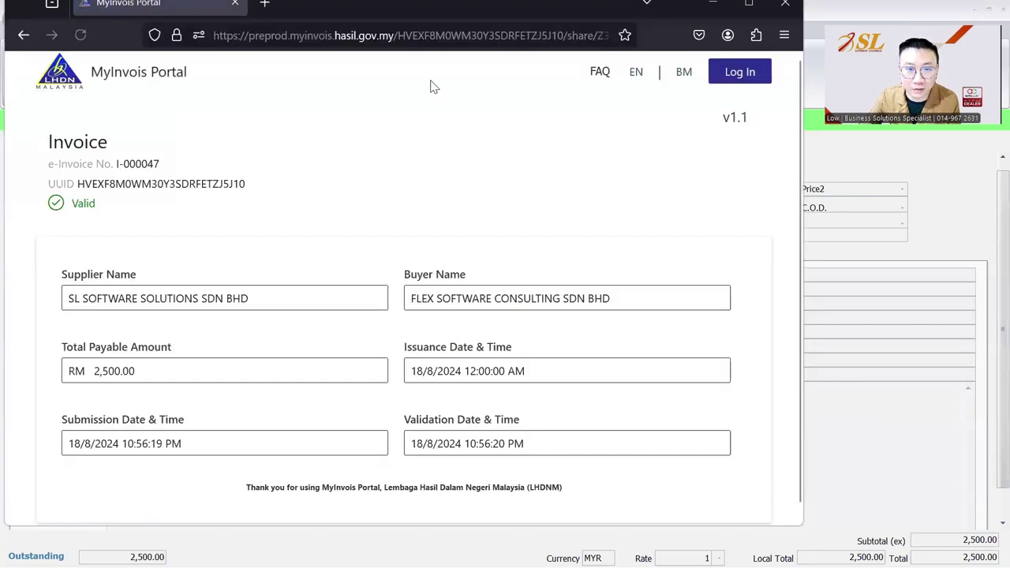
# Examine the preprod part of the MyInvois address and the invoice's supplier details on the portal page
pyautogui.click(291, 35)
pyautogui.doubleClick(272, 35)
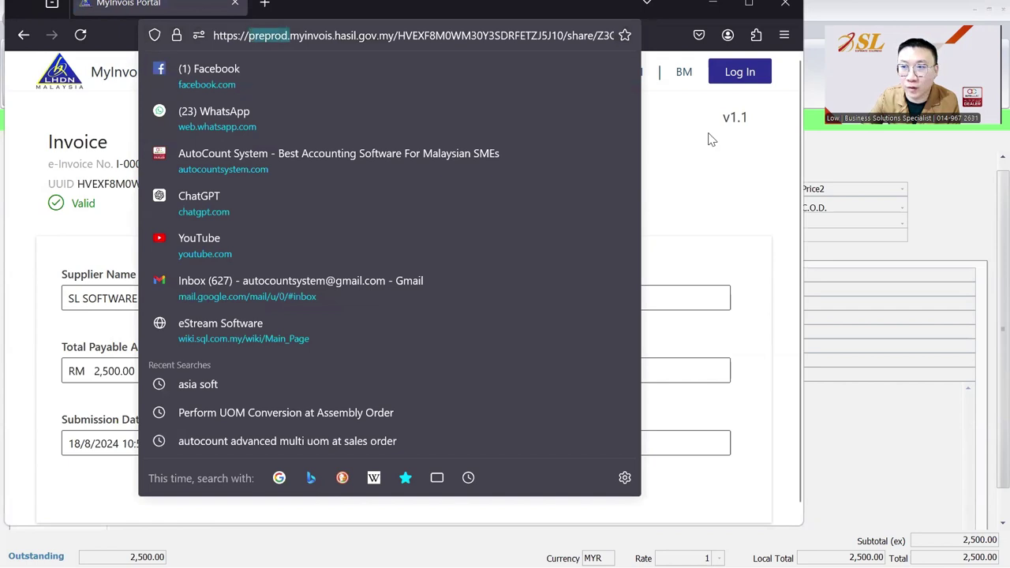
pyautogui.click(713, 160)
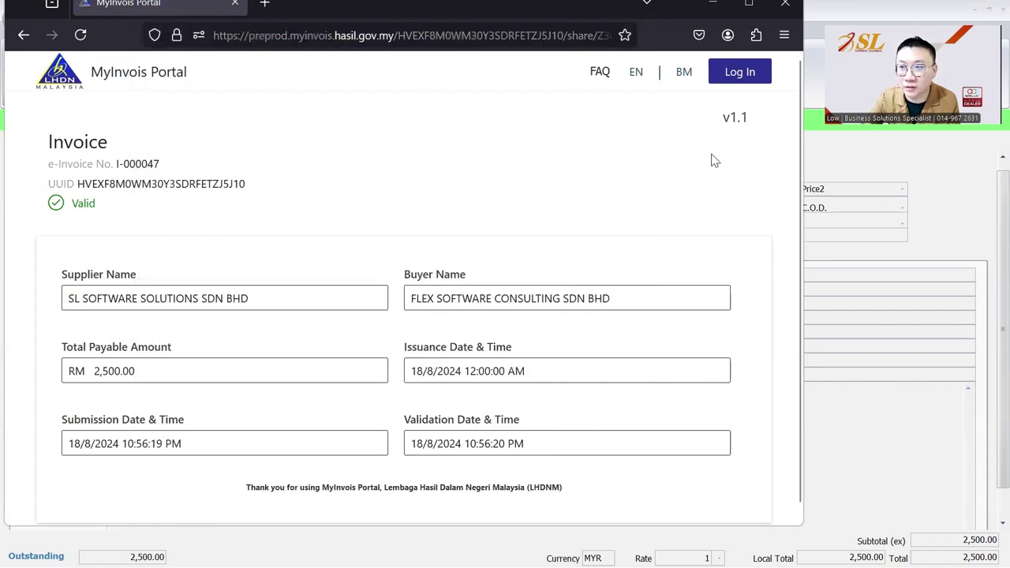
pyautogui.scroll(-1, 646, 203)
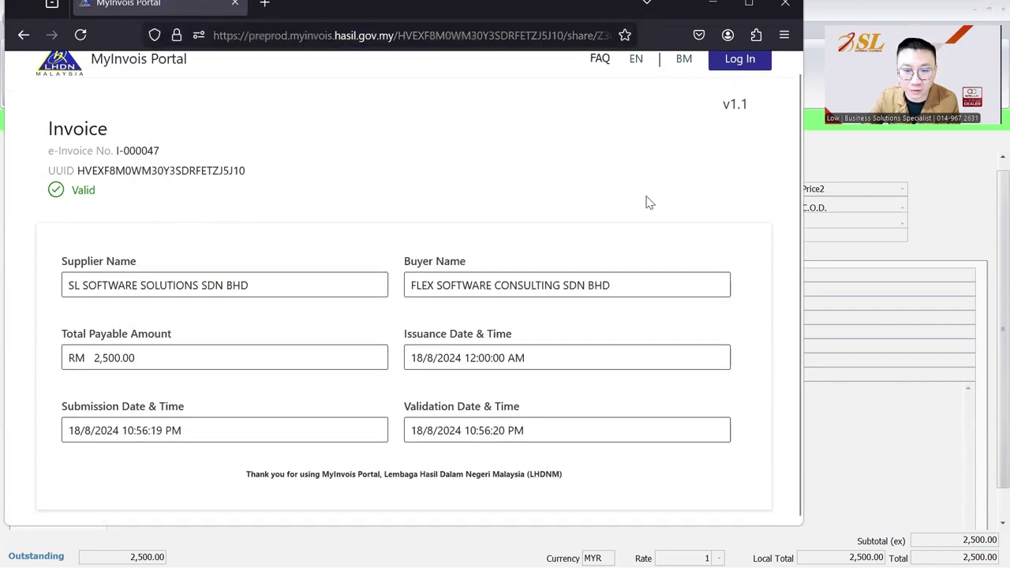
pyautogui.click(267, 285)
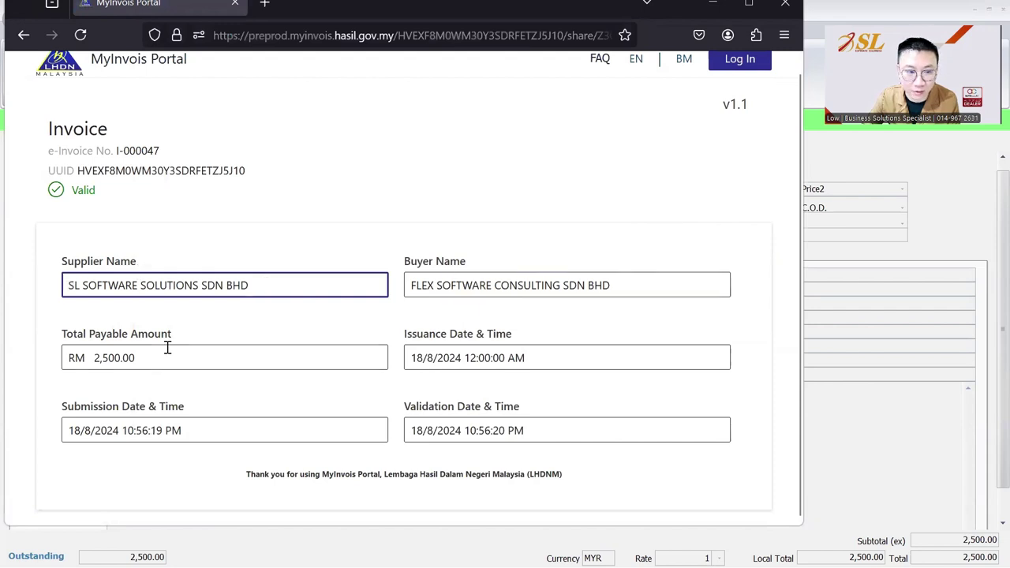